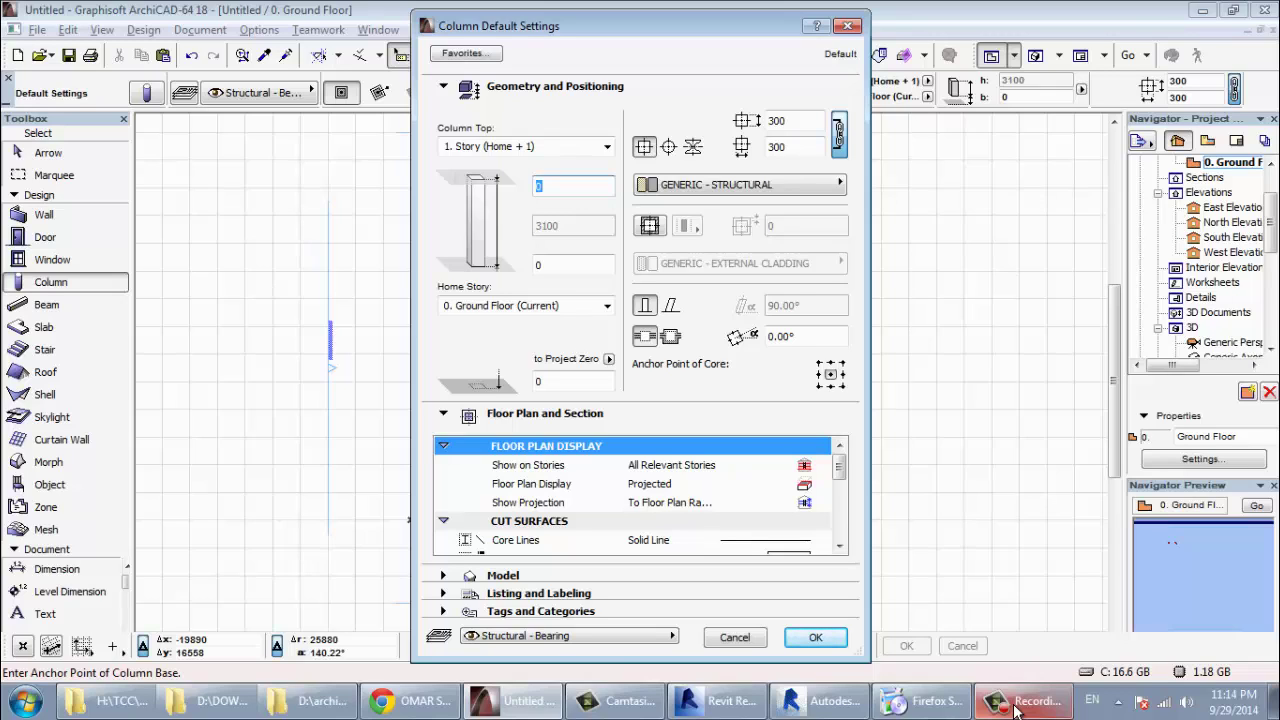
Set the default column's bottom offset to -600
{"action": "key", "text": "Tab"}
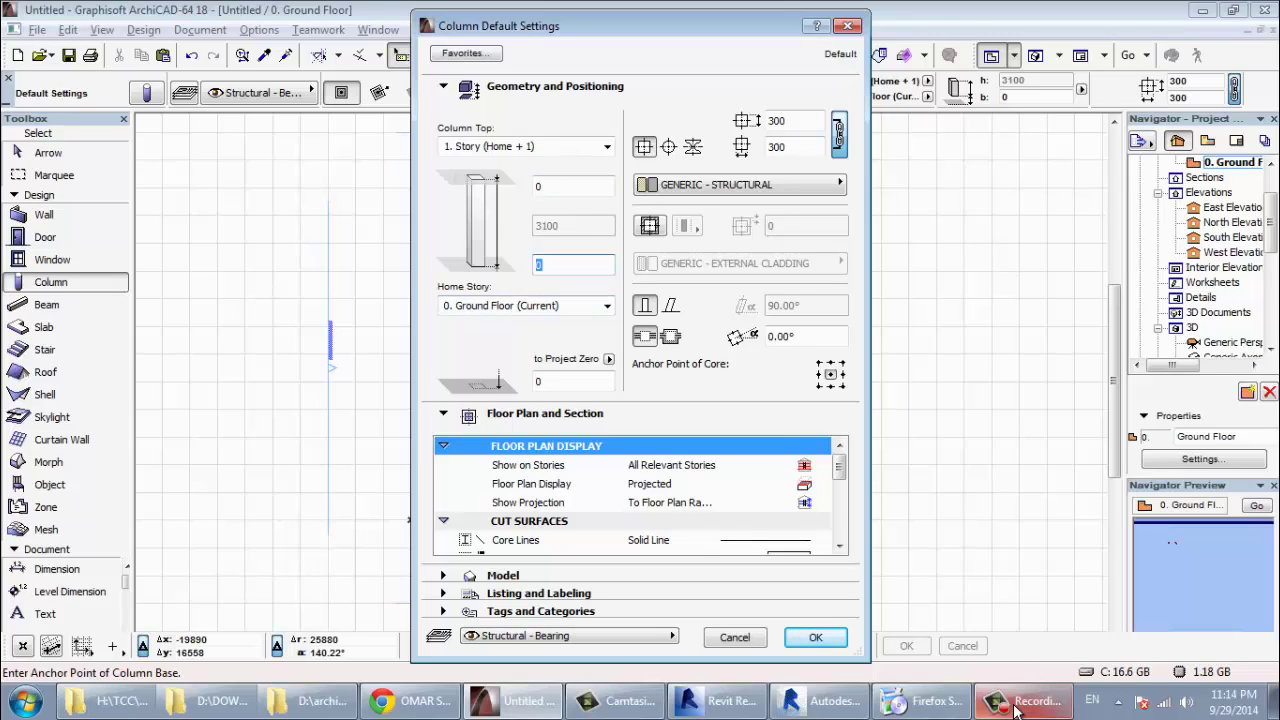
{"action": "type", "text": "-600"}
{"action": "key", "text": "shift+Tab"}
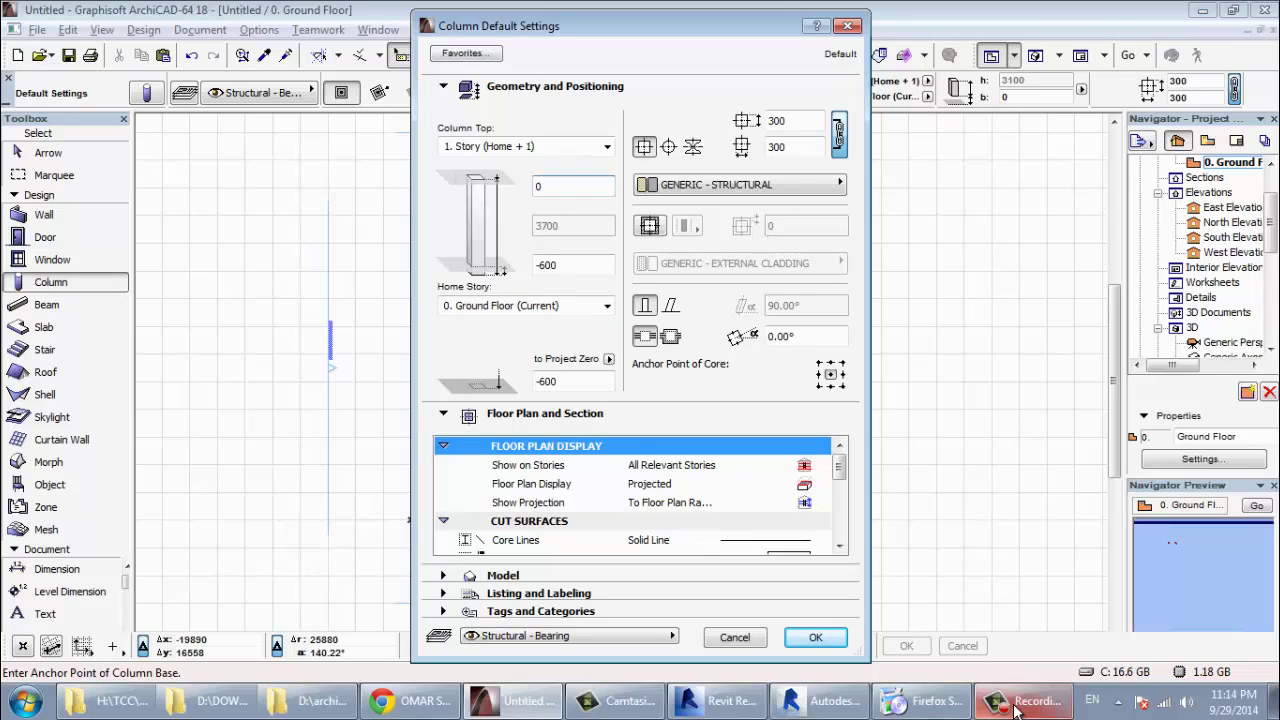
Link the default column's top to 2. Story (Home + 2), set its bottom offset to 0, and apply the settings
{"action": "double_click", "coordinate": [541, 186]}
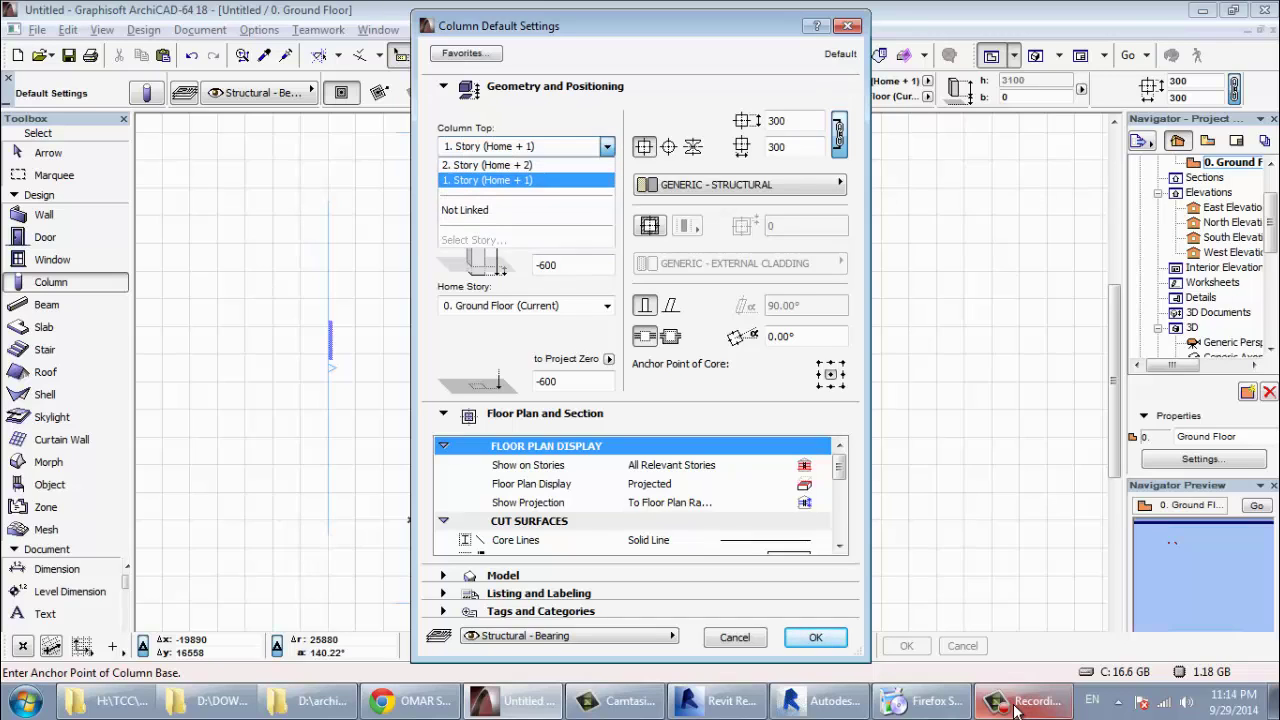
{"action": "key", "text": "Up"}
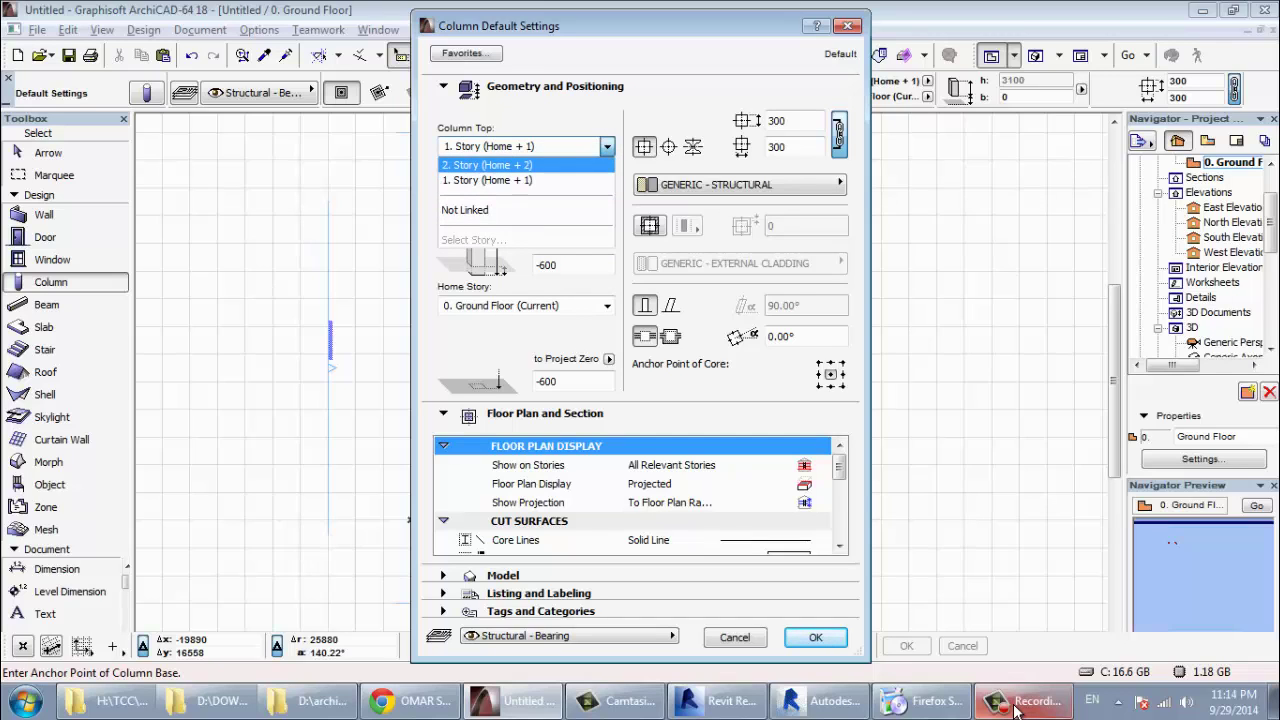
{"action": "key", "text": "Return"}
{"action": "key", "text": "Tab"}
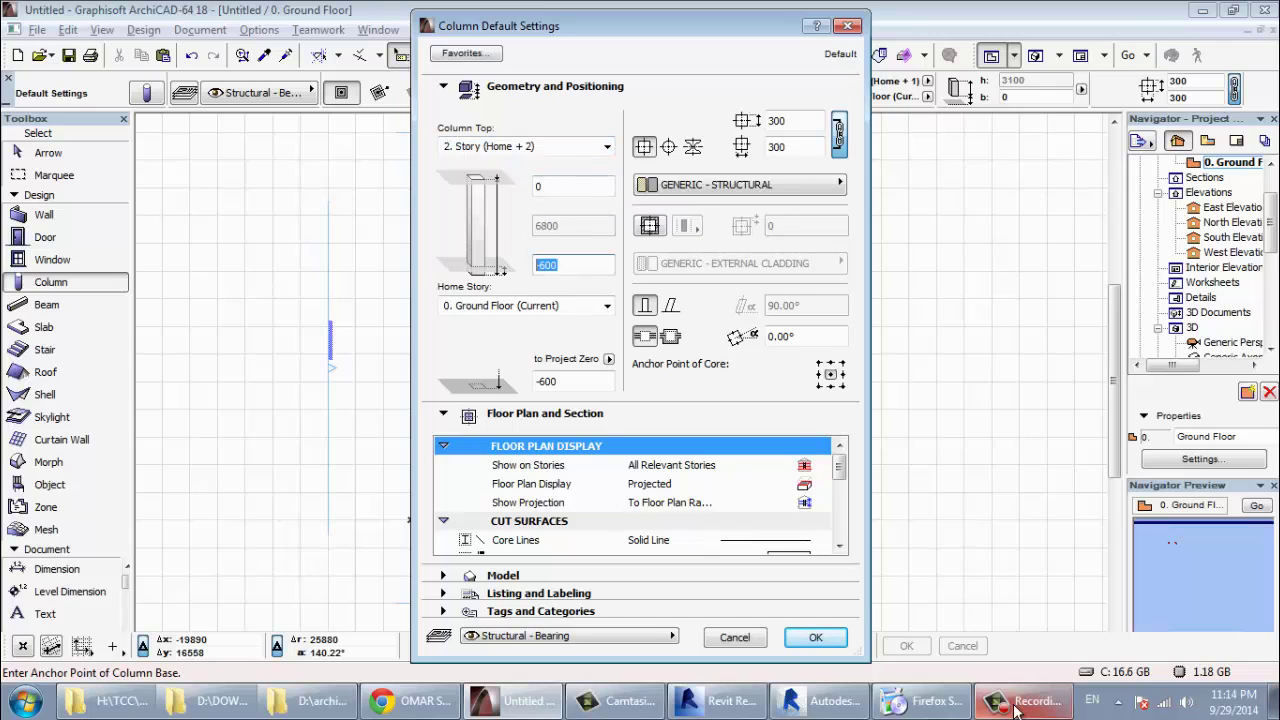
{"action": "type", "text": "0"}
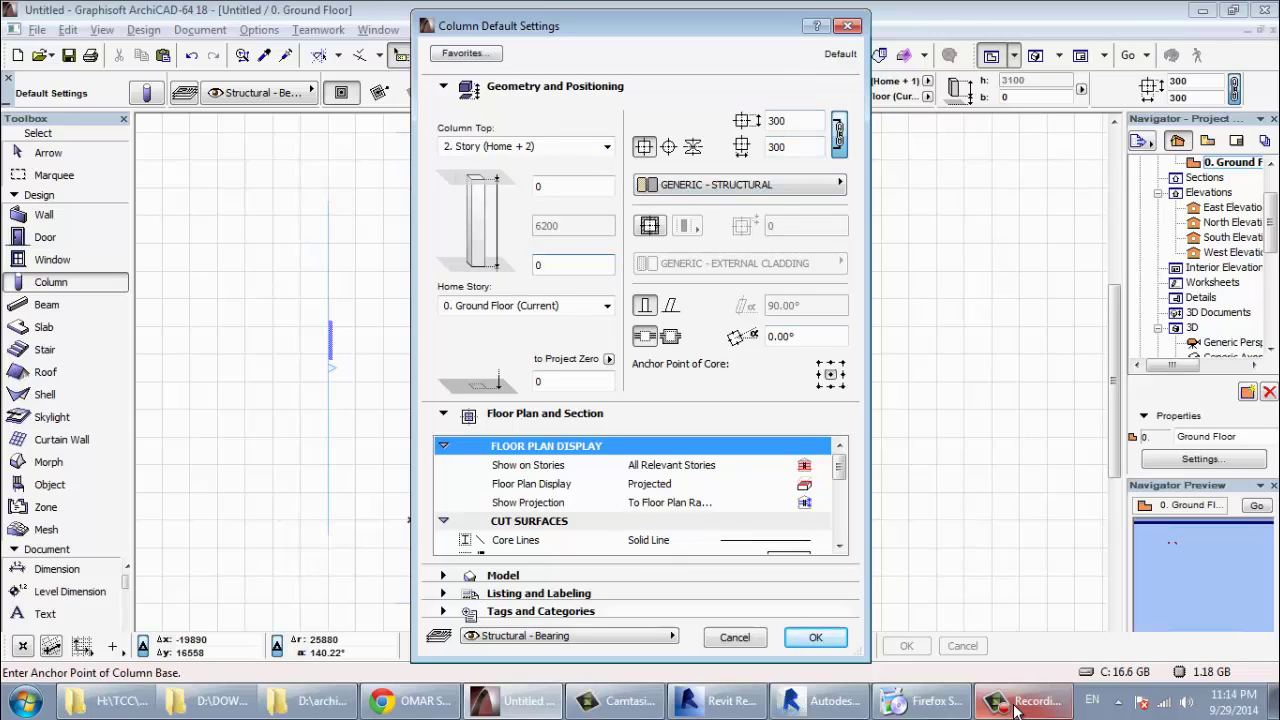
{"action": "key", "text": "Return"}
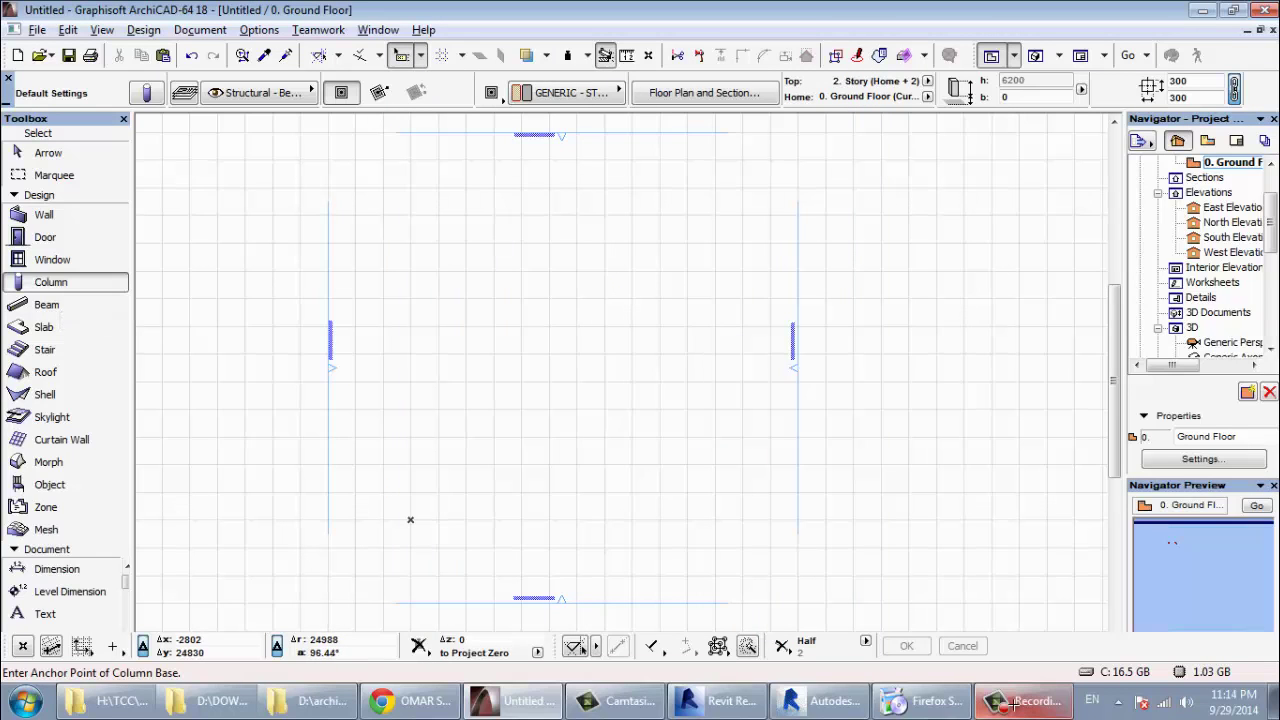
Place one 300 × 300 column near the upper-left corner of the area between the elevation markers
{"action": "left_click", "coordinate": [371, 175]}
{"action": "scroll", "coordinate": [342, 147], "scroll_direction": "up", "scroll_amount": 8}
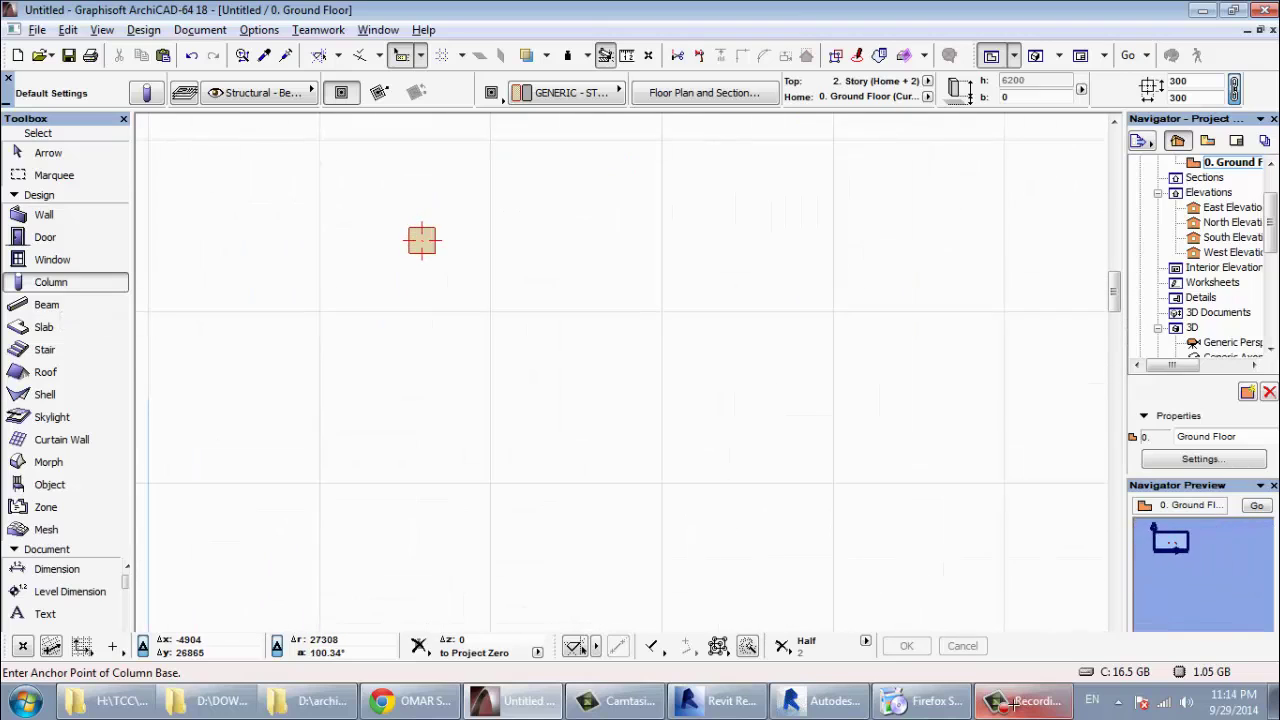
{"action": "key", "text": "Escape"}
Multiply the placed column by dragging 4 copies straight down in increments of about 1217, and deselect them
{"action": "left_click", "coordinate": [443, 265]}
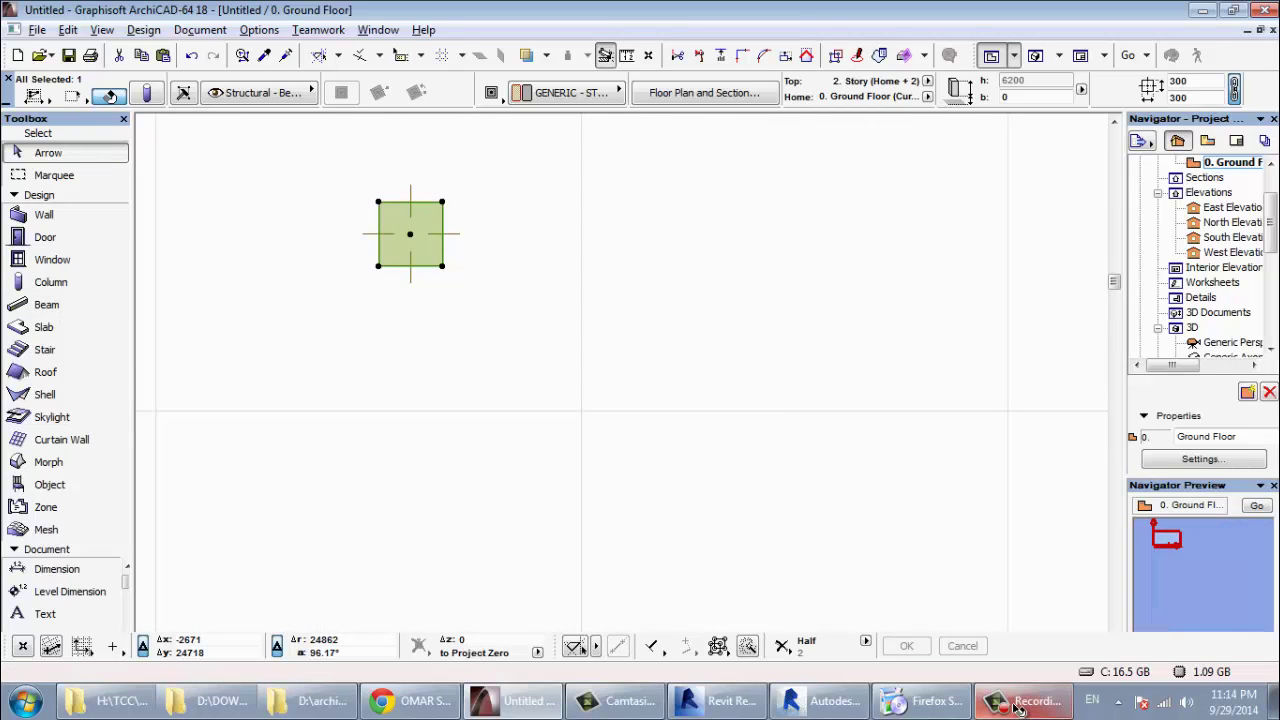
{"action": "key", "text": "ctrl+d"}
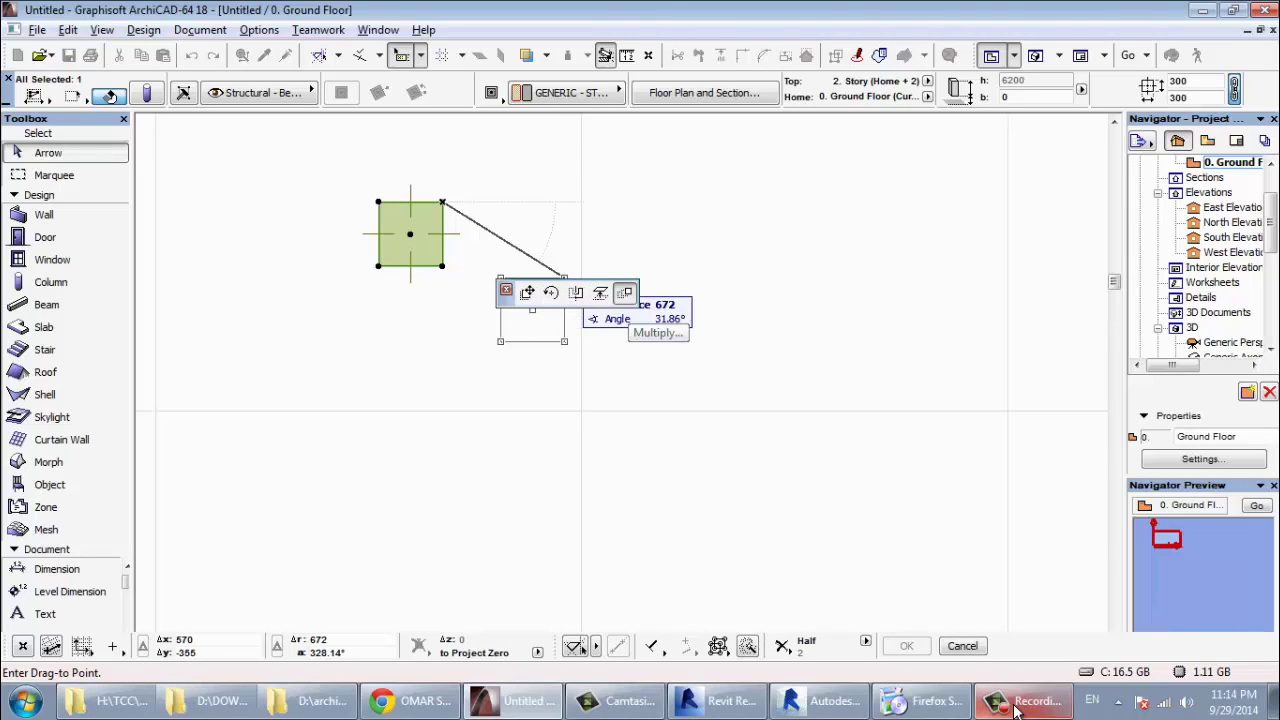
{"action": "left_click", "coordinate": [625, 292]}
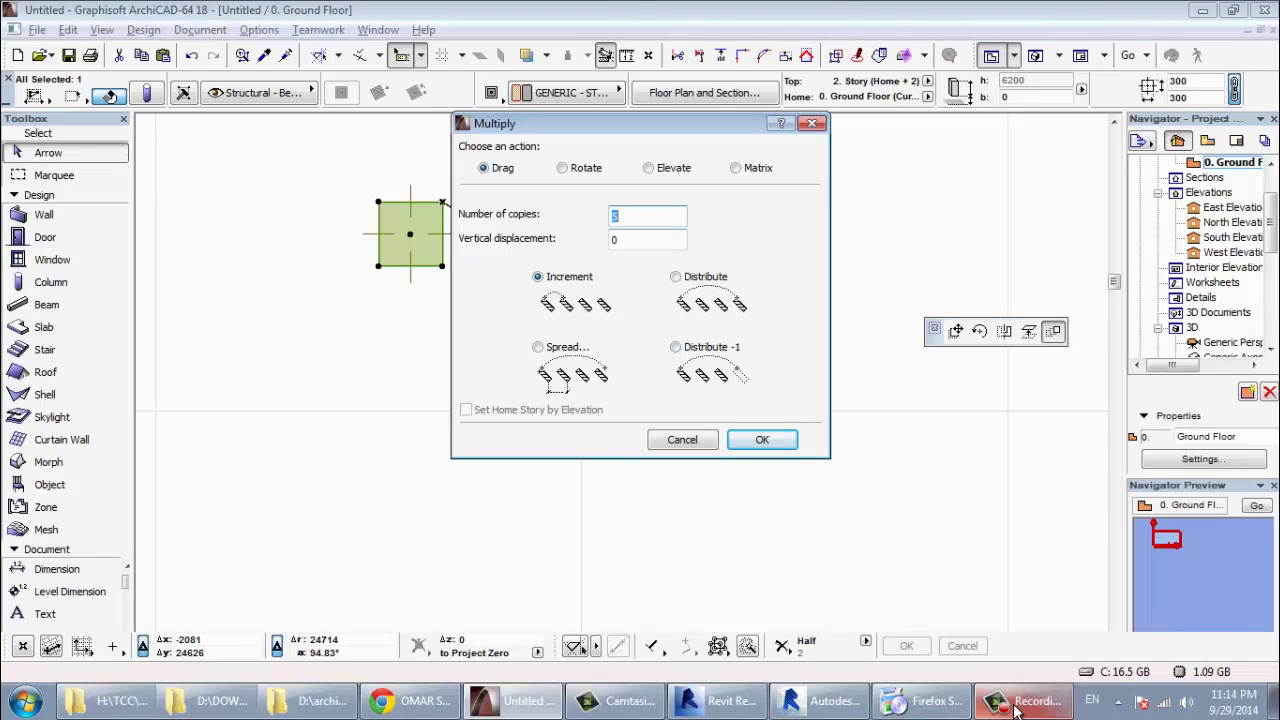
{"action": "type", "text": "4"}
{"action": "key", "text": "Return"}
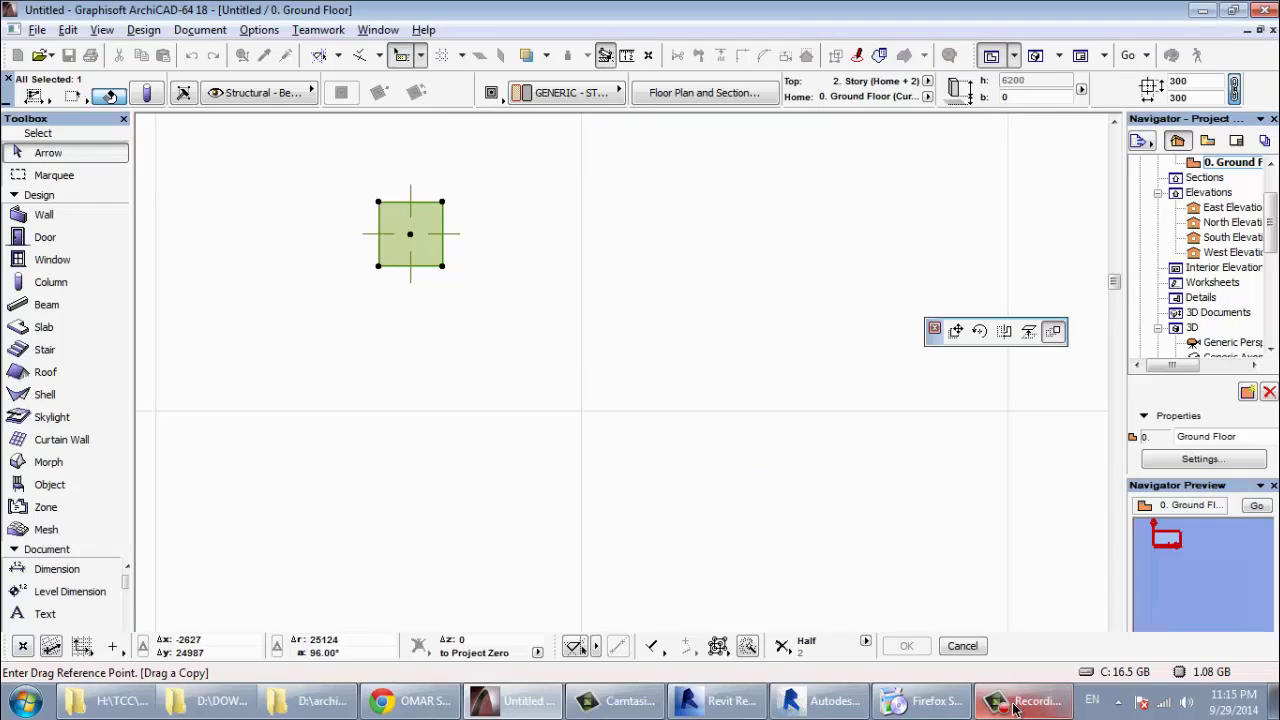
{"action": "left_click", "coordinate": [442, 202]}
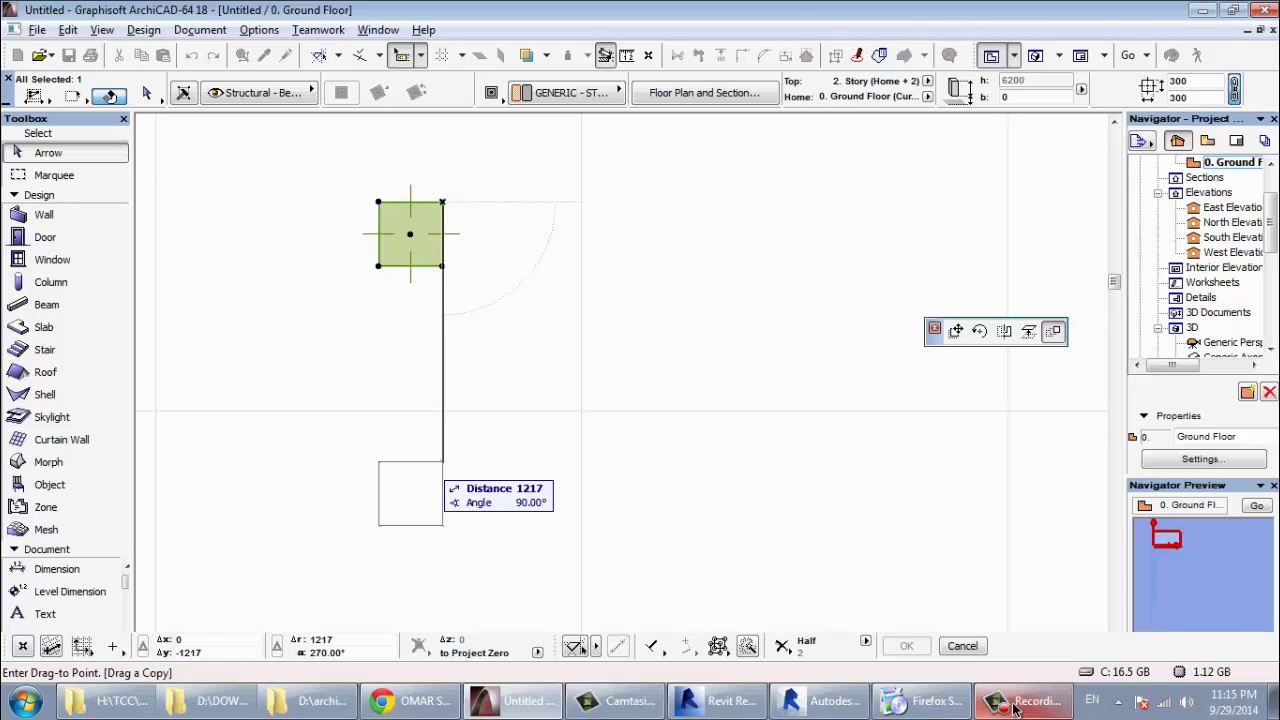
{"action": "left_click", "coordinate": [443, 462]}
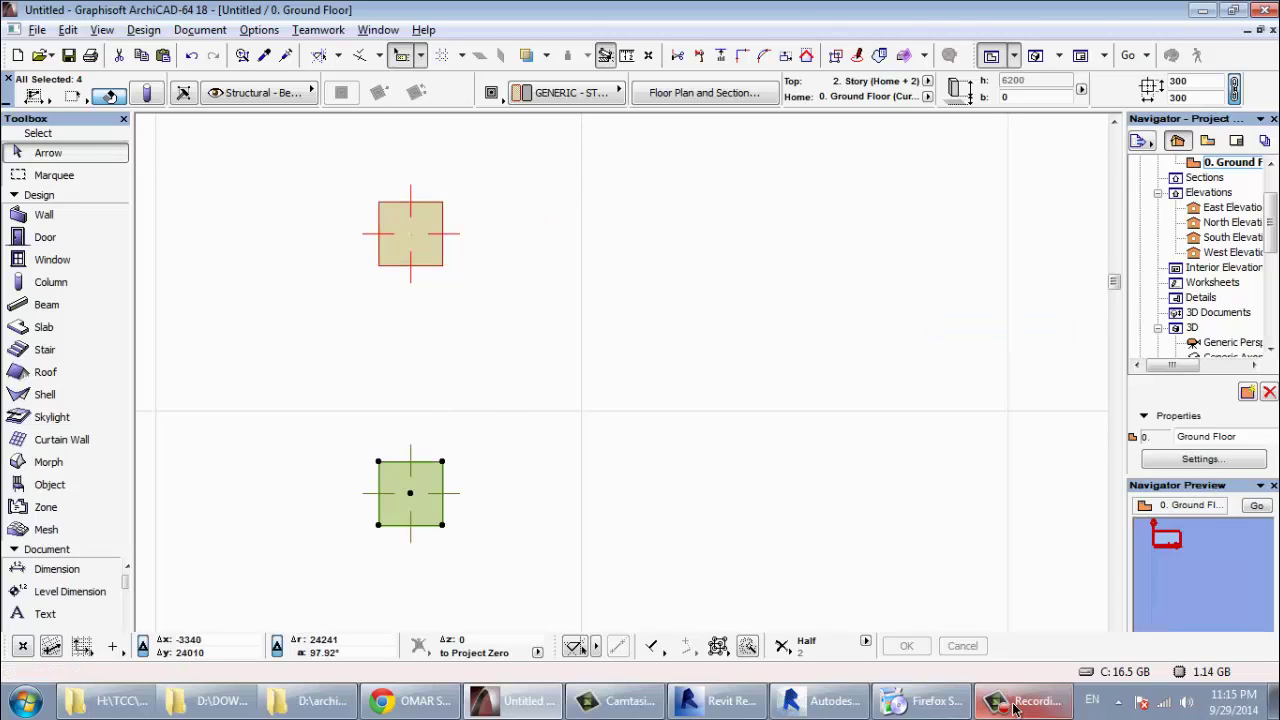
{"action": "scroll", "coordinate": [402, 300], "scroll_direction": "down", "scroll_amount": 5}
{"action": "key", "text": "Escape"}
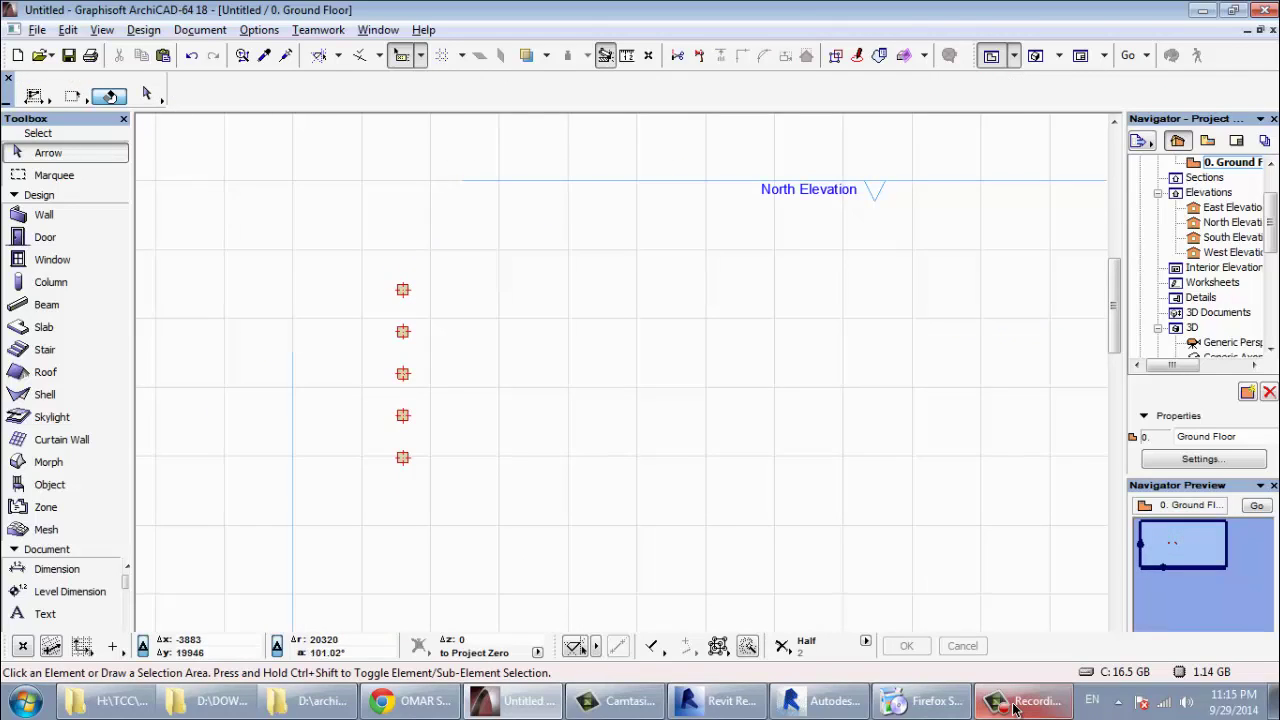
Multiply the whole row of five columns into three evenly spaced copies to its right, and deselect them
{"action": "scroll", "coordinate": [368, 468], "scroll_direction": "up", "scroll_amount": 2}
{"action": "left_click", "coordinate": [338, 548]}
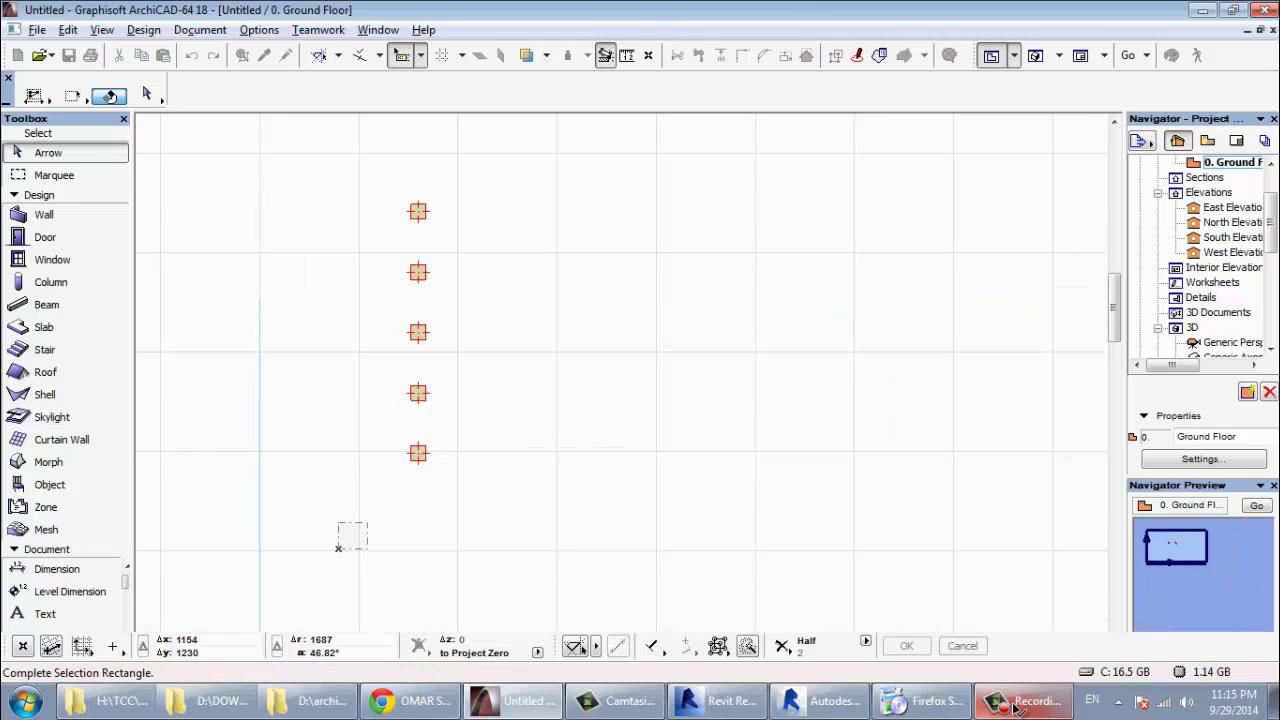
{"action": "left_click", "coordinate": [467, 150]}
{"action": "scroll", "coordinate": [438, 195], "scroll_direction": "up", "scroll_amount": 5}
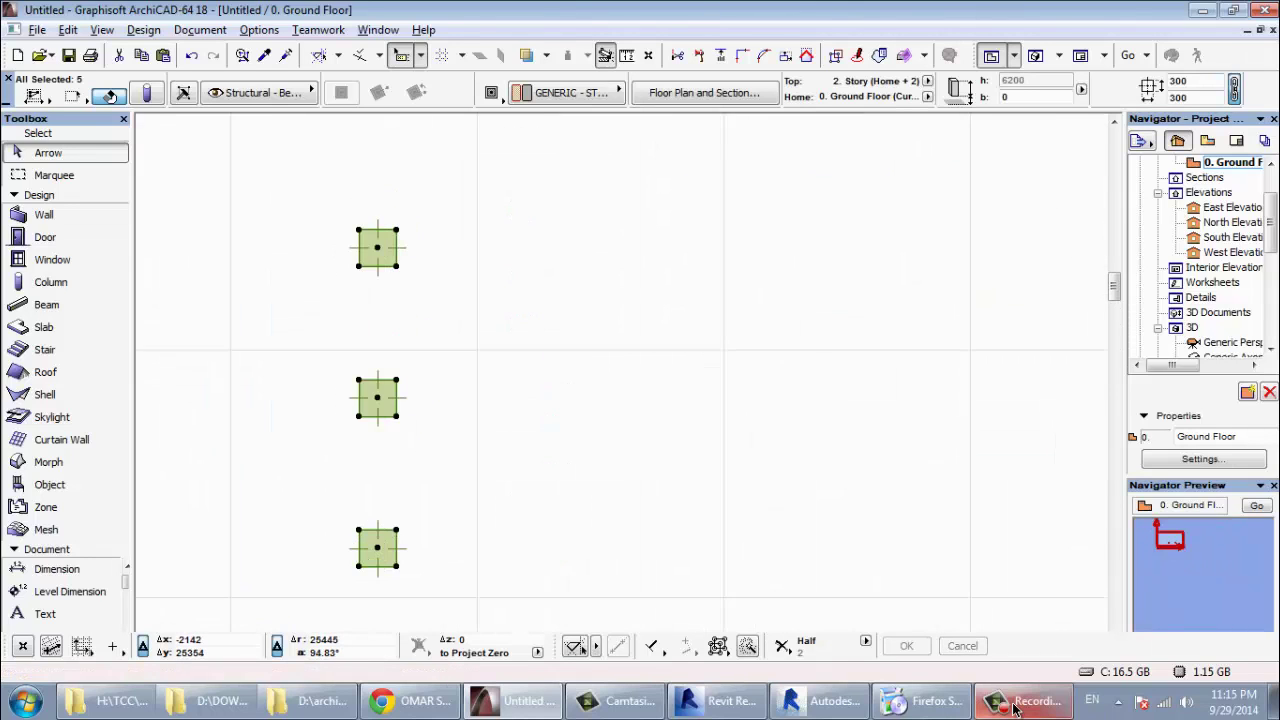
{"action": "key", "text": "ctrl+d"}
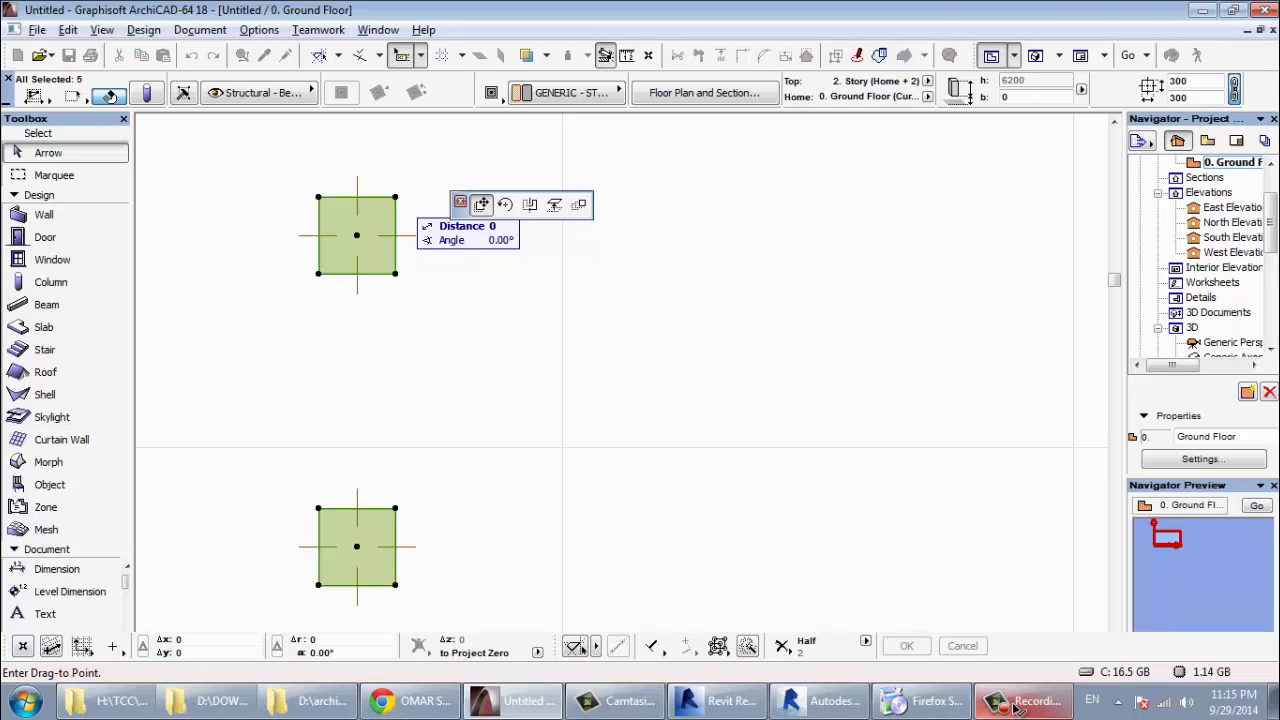
{"action": "key", "text": "Escape"}
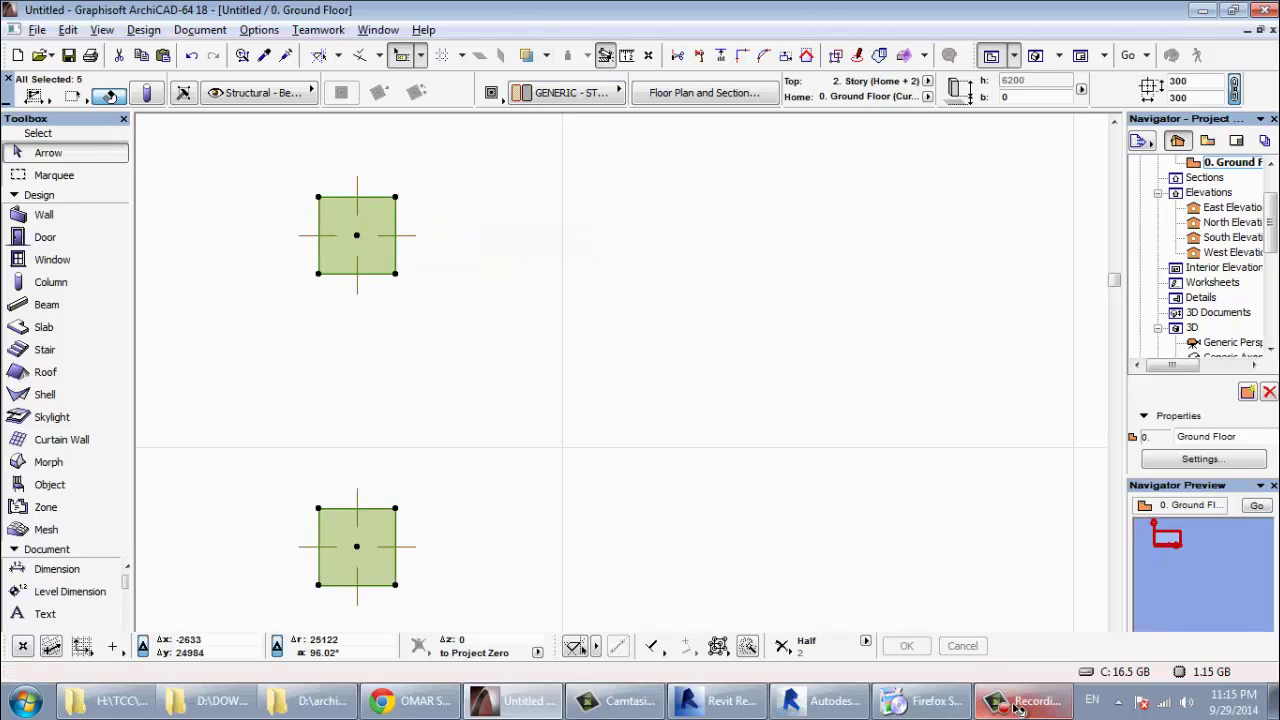
{"action": "key", "text": "ctrl+d"}
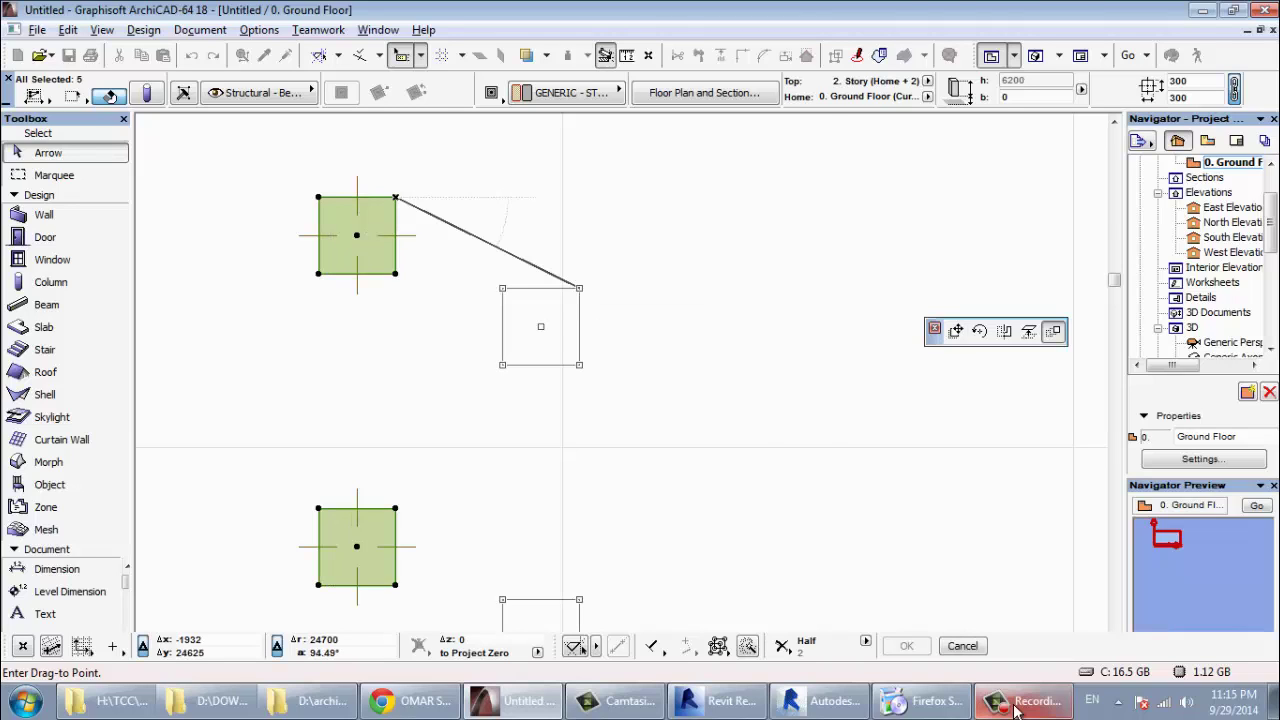
{"action": "key", "text": "ctrl+u"}
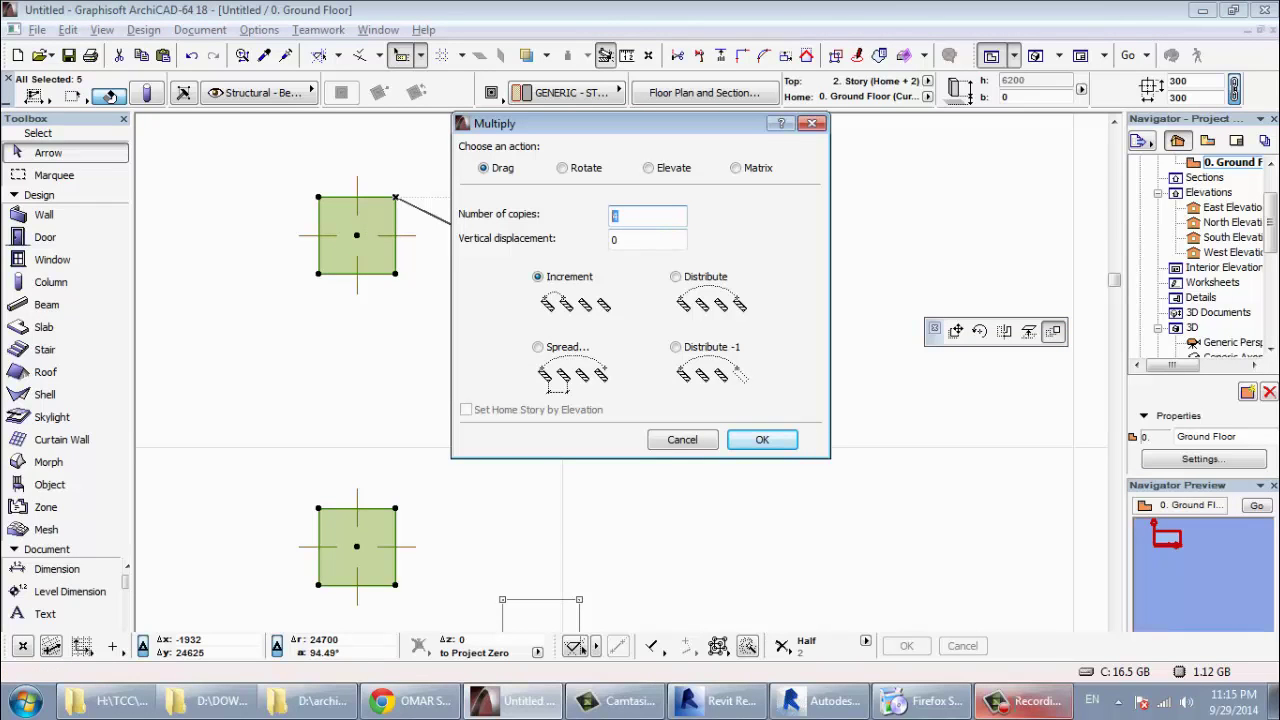
{"action": "type", "text": "1"}
{"action": "key", "text": "Return"}
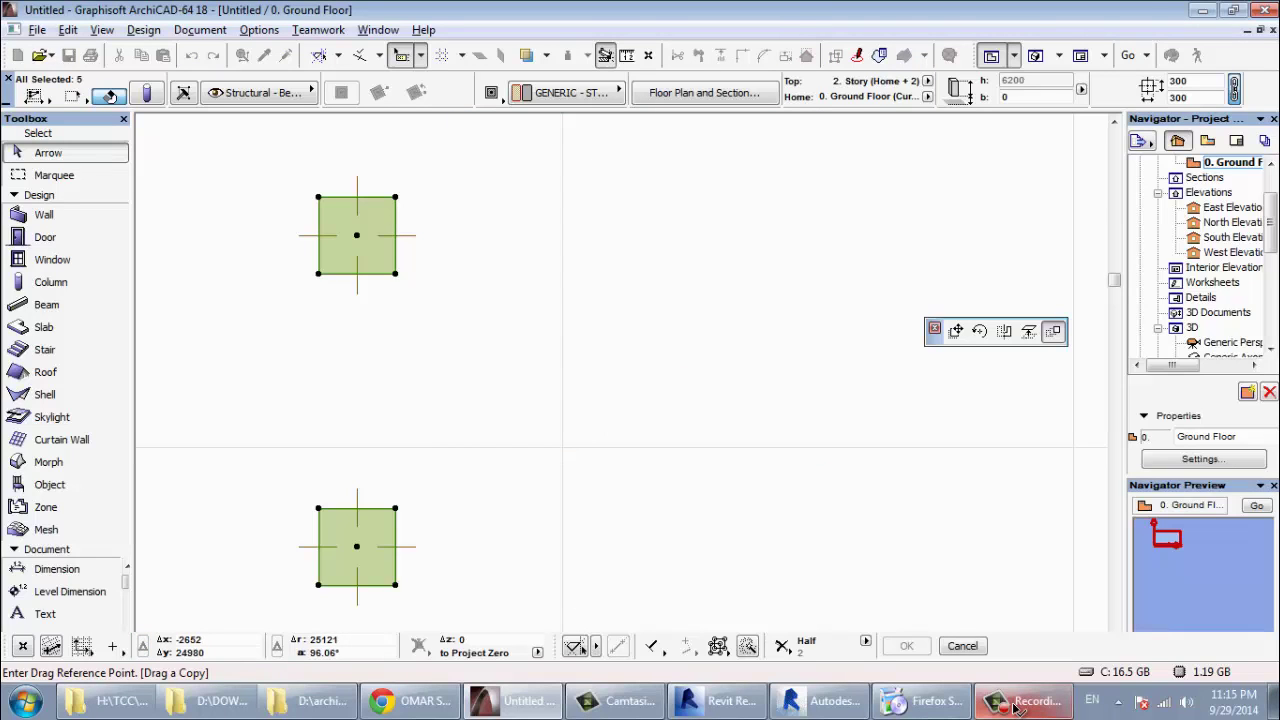
{"action": "left_click", "coordinate": [395, 197]}
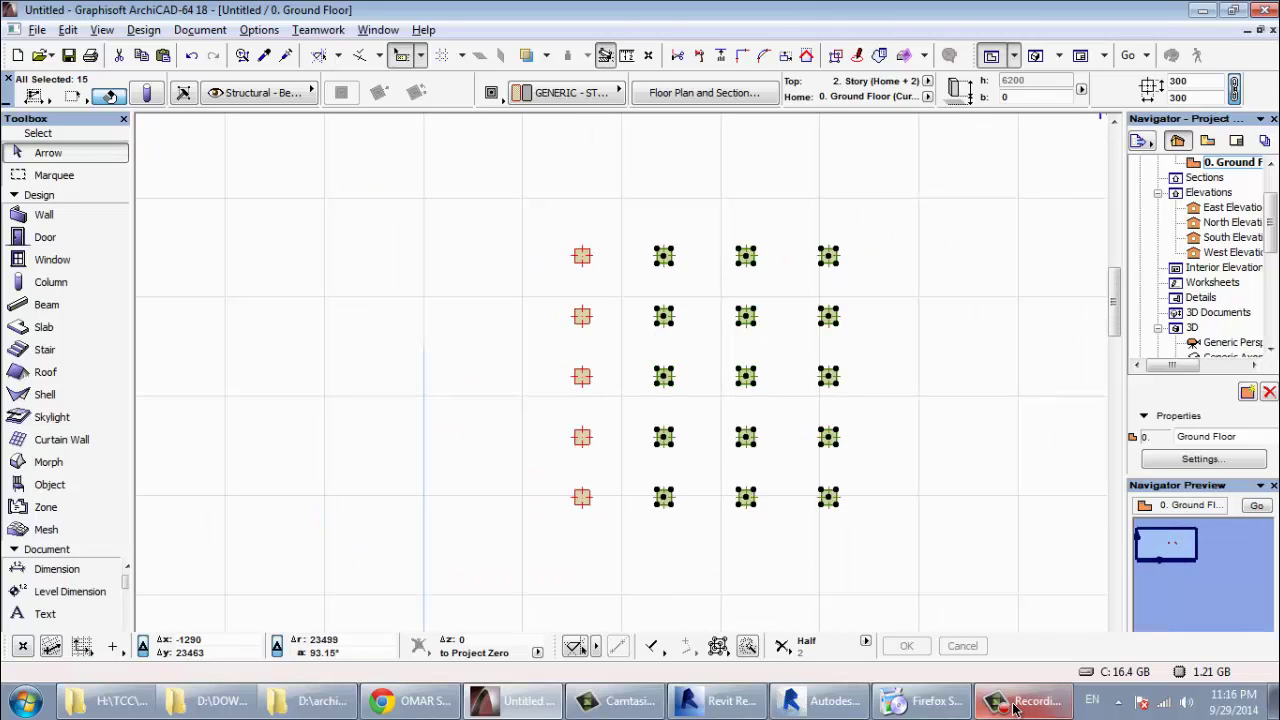
{"action": "middle_click_drag", "start_coordinate": [572, 400], "coordinate": [385, 401]}
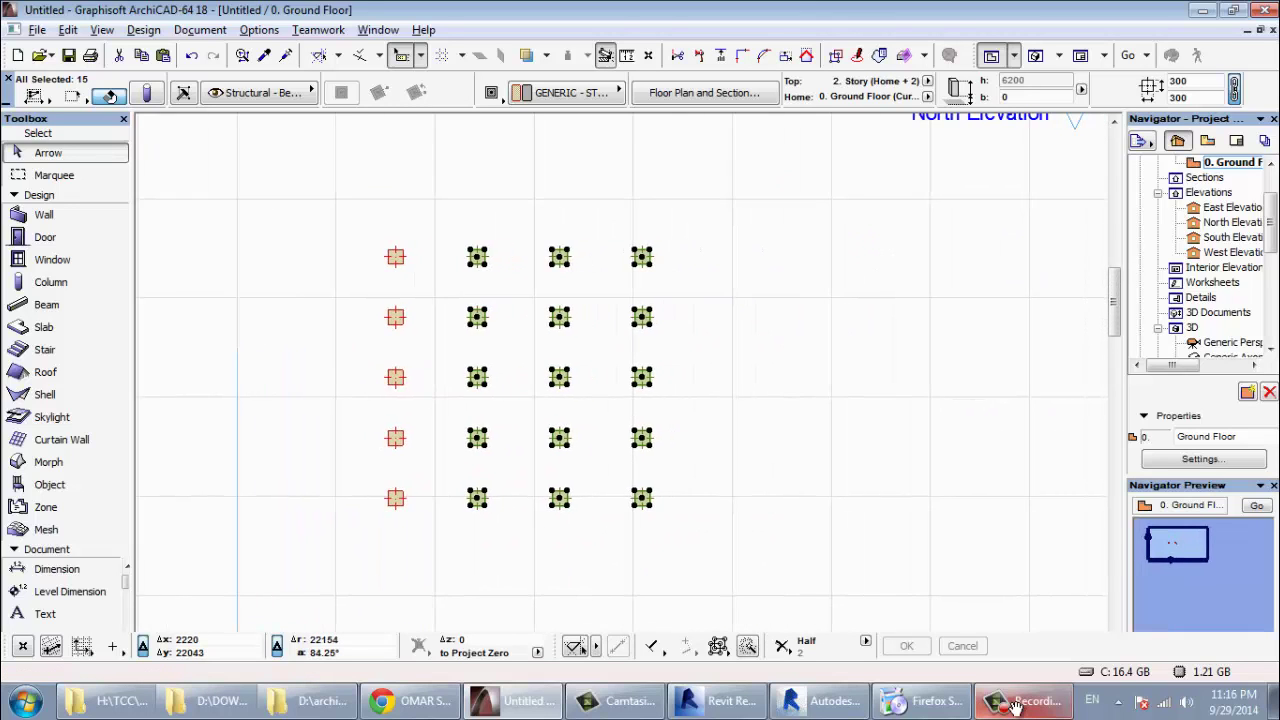
{"action": "key", "text": "Escape"}
{"action": "middle_click_drag", "start_coordinate": [572, 400], "coordinate": [555, 417]}
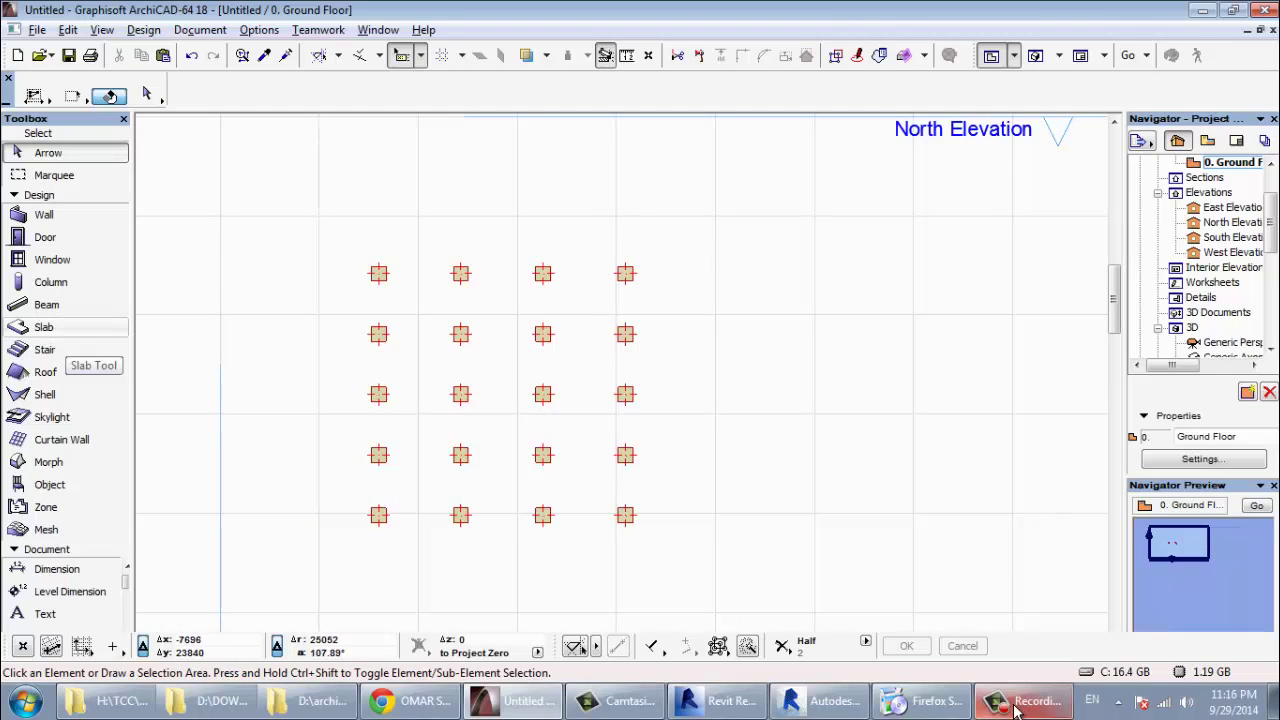
Set the element classification to Footing in the Slab tool's default settings
{"action": "left_click", "coordinate": [66, 329]}
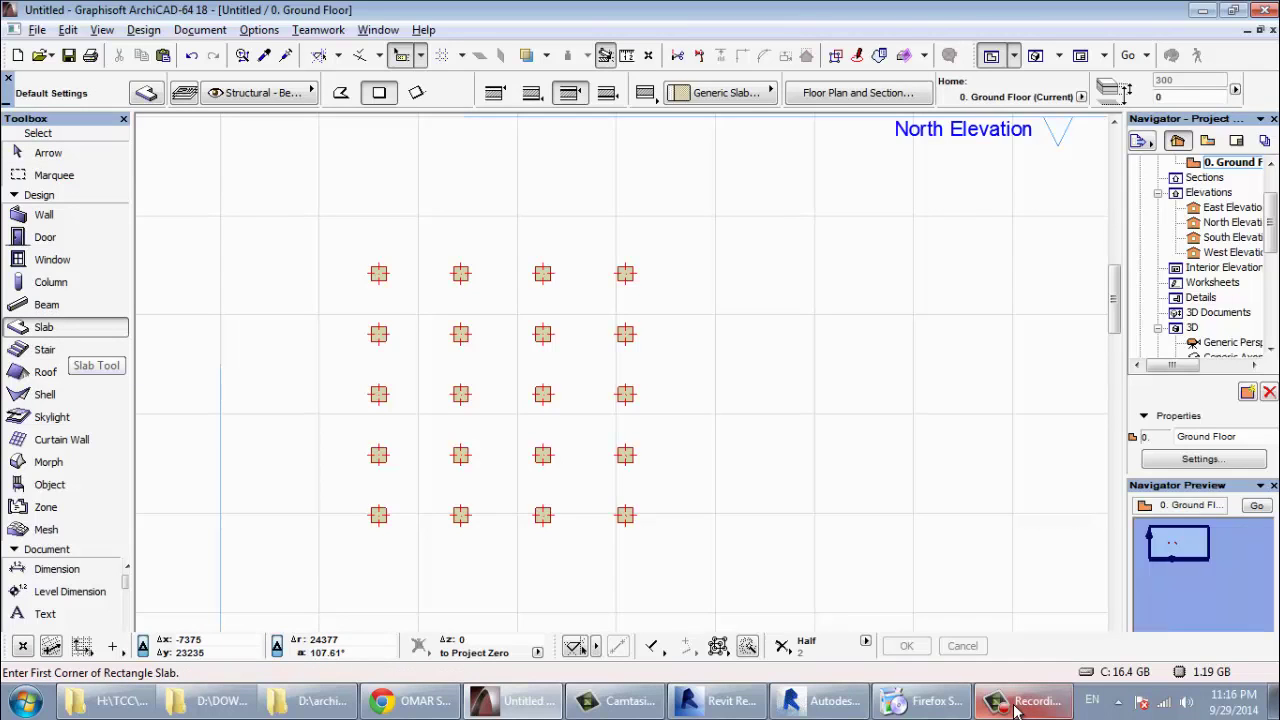
{"action": "double_click", "coordinate": [66, 329]}
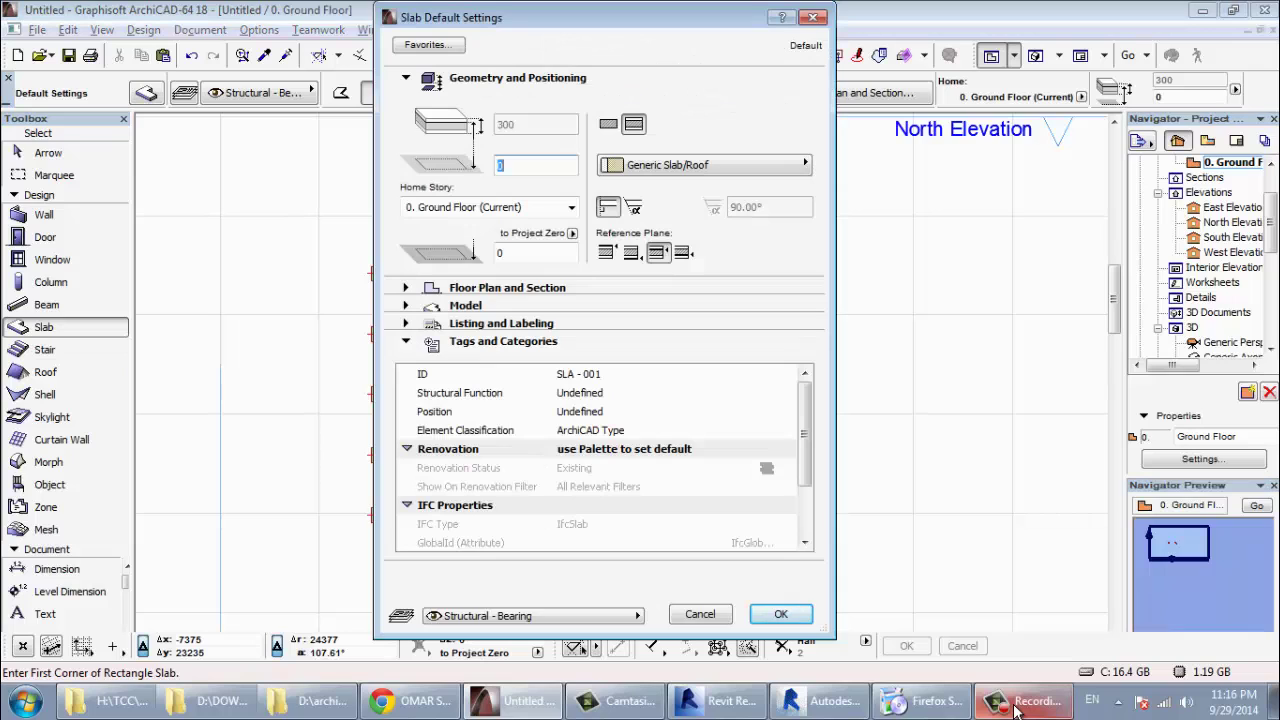
{"action": "left_click", "coordinate": [596, 430]}
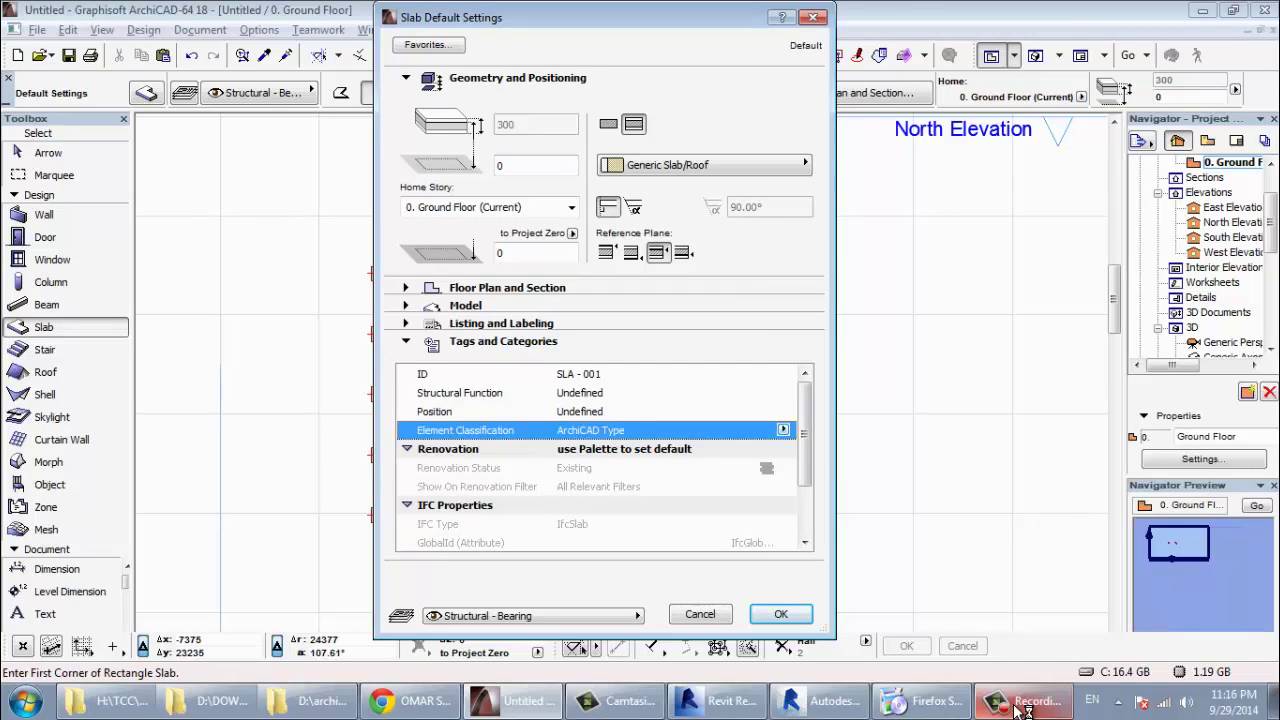
{"action": "left_click", "coordinate": [783, 430]}
{"action": "key", "text": "m"}
{"action": "key", "text": "d"}
{"action": "key", "text": "Up"}
{"action": "key", "text": "Up"}
{"action": "key", "text": "Up"}
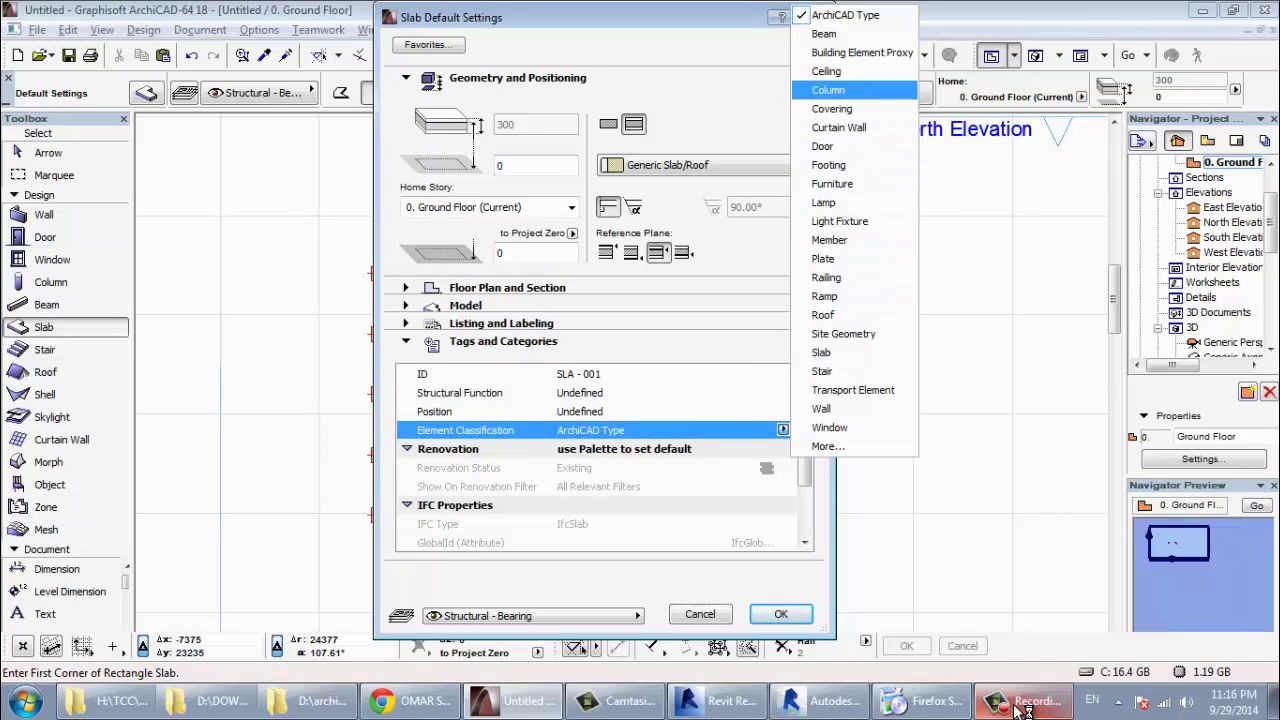
{"action": "key", "text": "Up"}
{"action": "key", "text": "Down"}
{"action": "key", "text": "Down"}
{"action": "key", "text": "Down"}
{"action": "key", "text": "Down"}
{"action": "key", "text": "Down"}
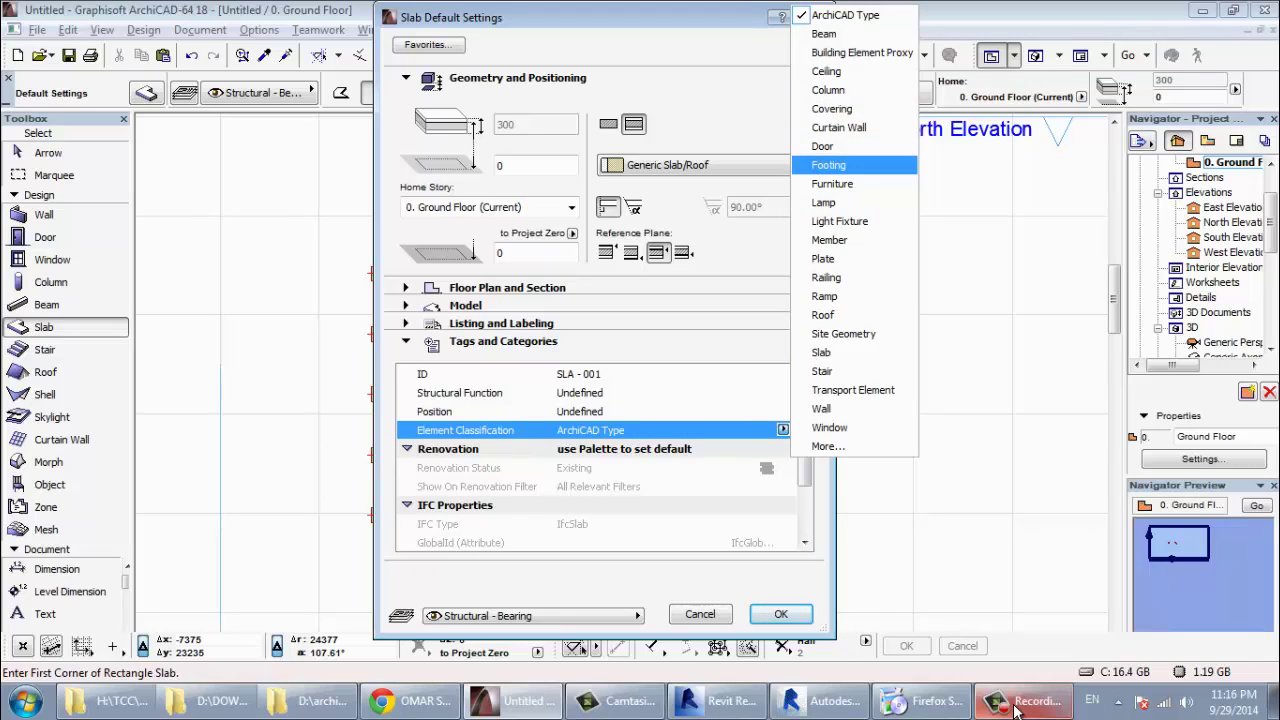
{"action": "key", "text": "Return"}
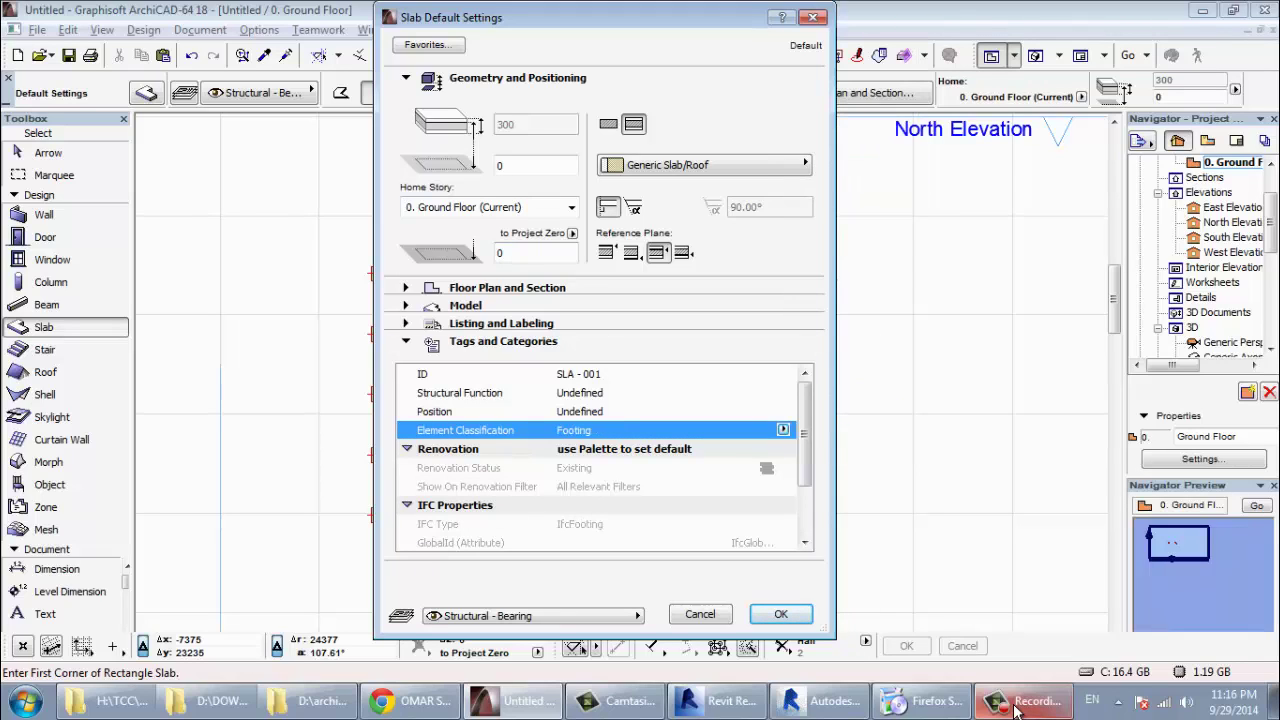
Use the composite Generic Slab/Roof structure with the reference plane at the slab's top, and apply the slab defaults
{"action": "key", "text": "Tab"}
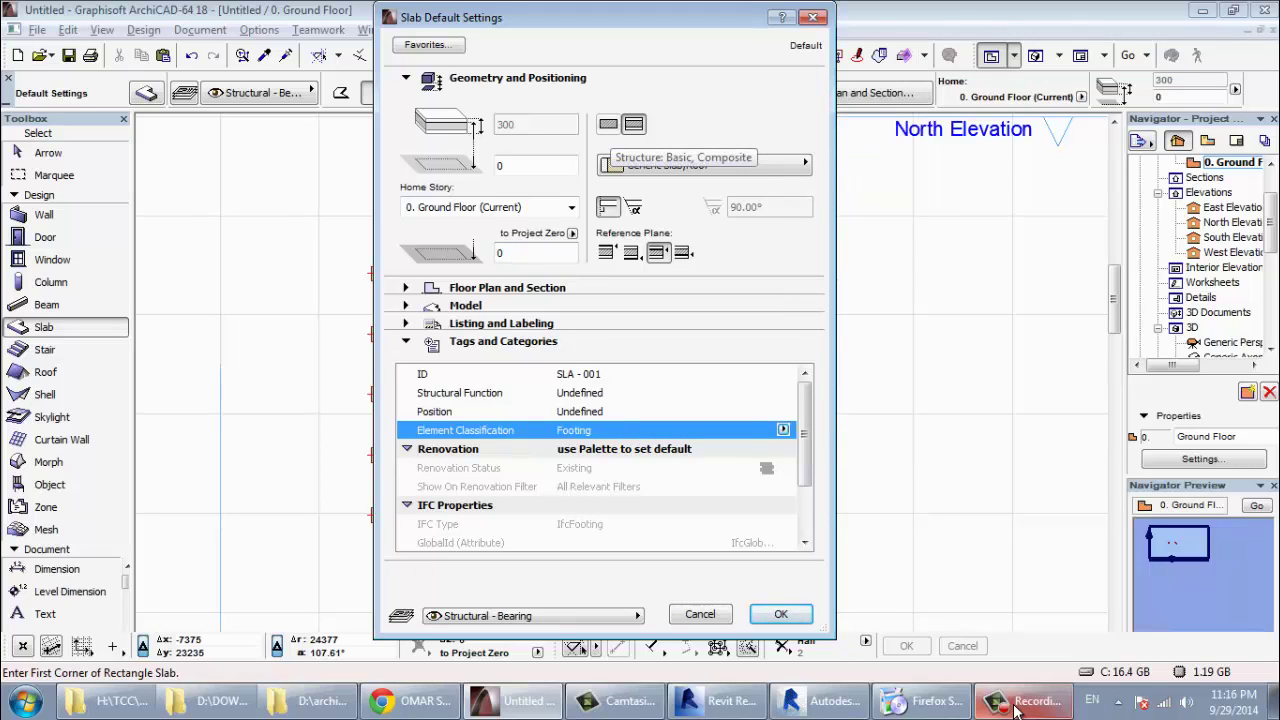
{"action": "left_click", "coordinate": [608, 124]}
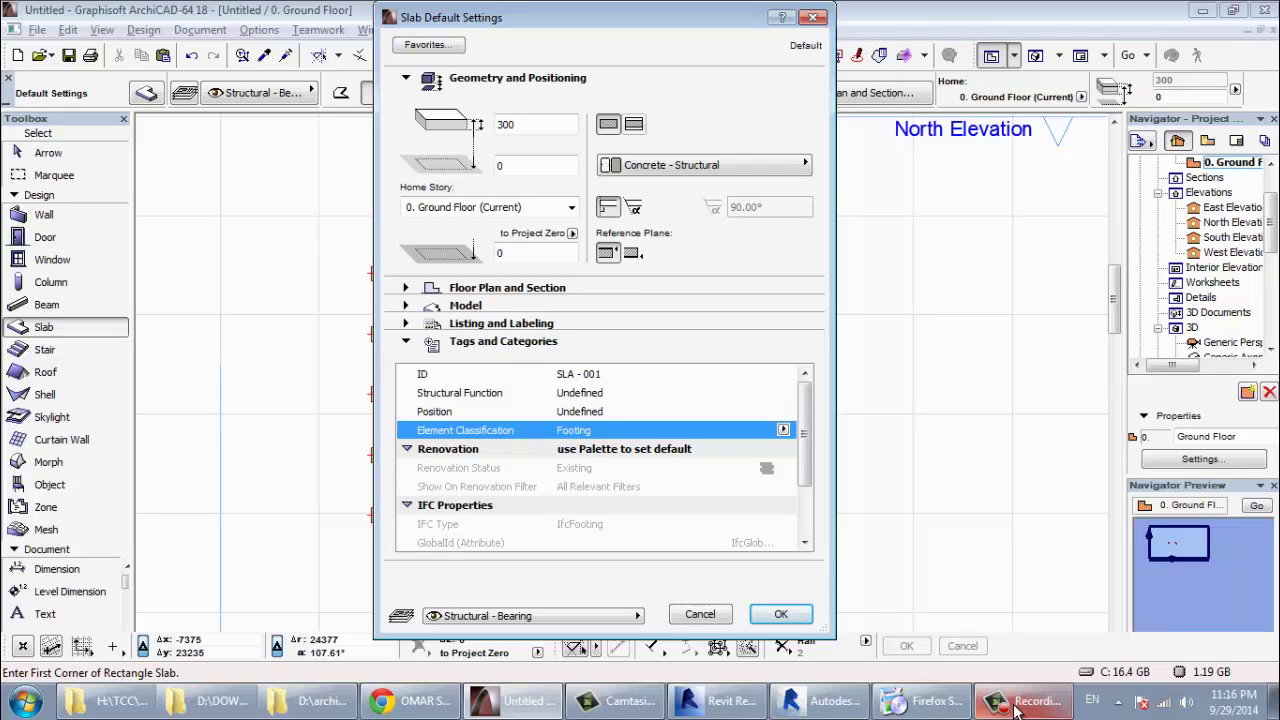
{"action": "key", "text": "Right"}
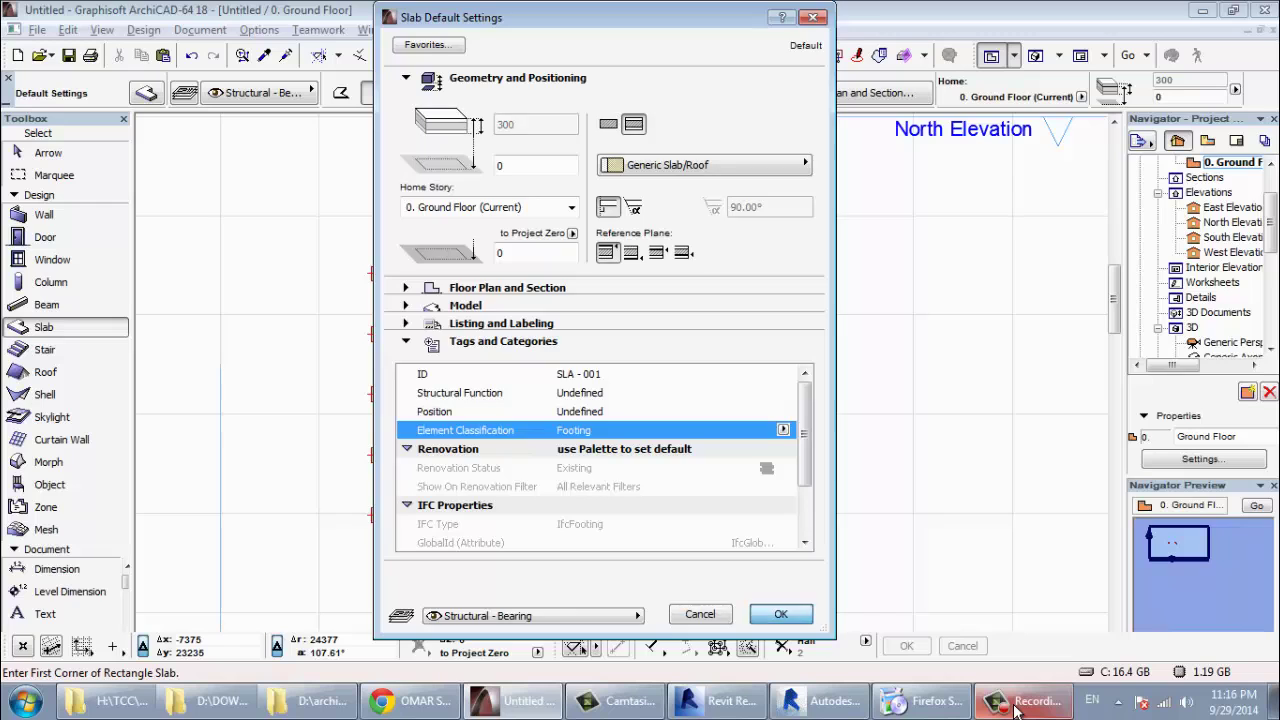
{"action": "key", "text": "Return"}
{"action": "scroll", "coordinate": [620, 370], "scroll_direction": "up", "scroll_amount": 4}
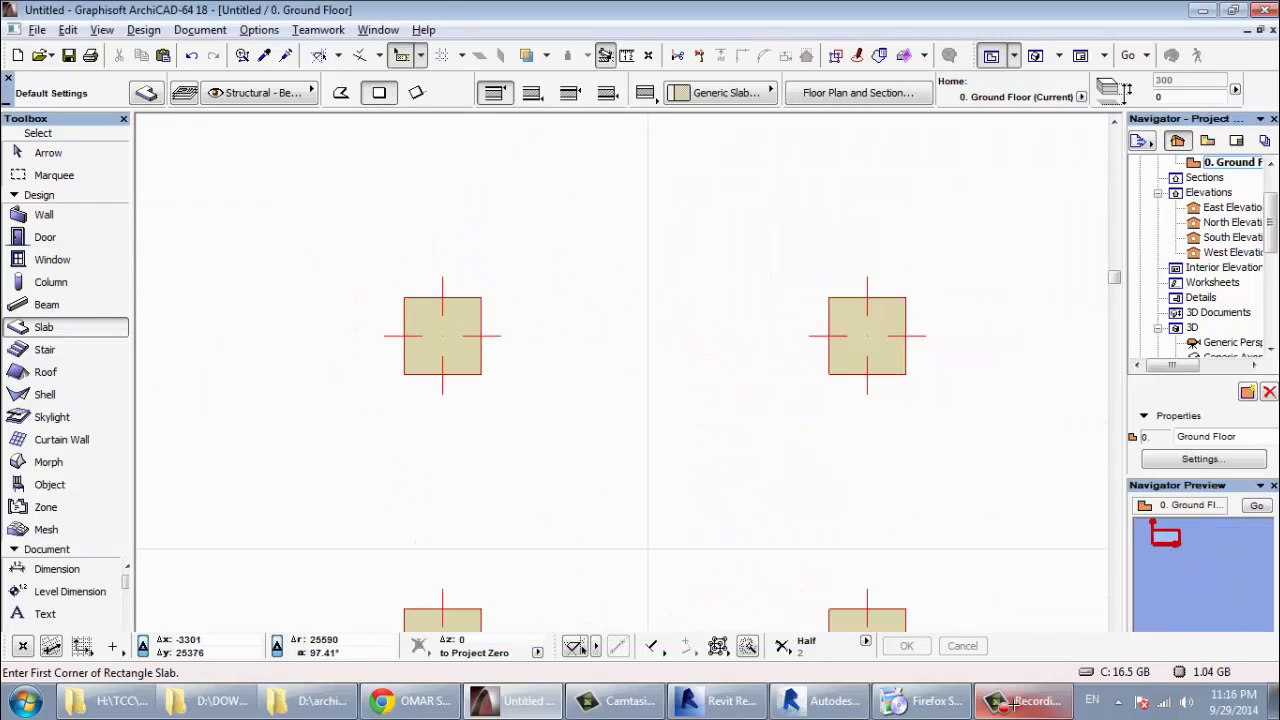
Draw a 700 by 700 rectangular footing slab overlapping the upper-left column of the grid
{"action": "left_click", "coordinate": [301, 190]}
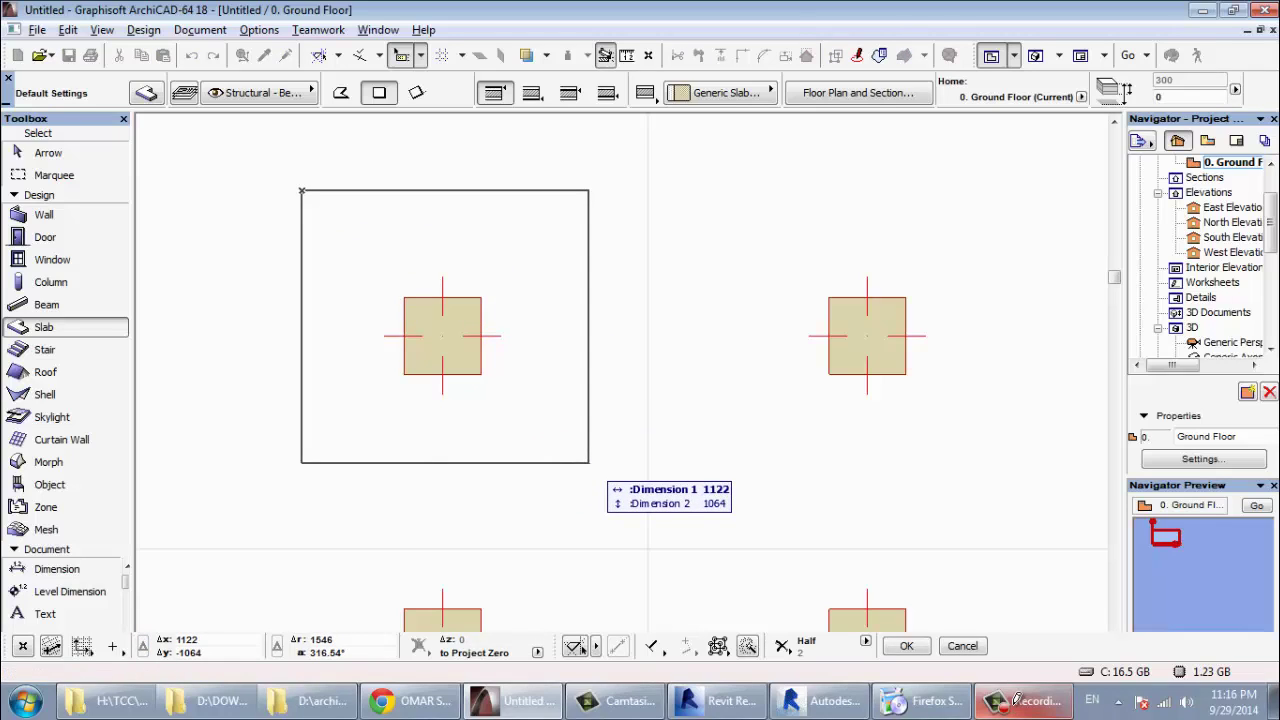
{"action": "type", "text": "700"}
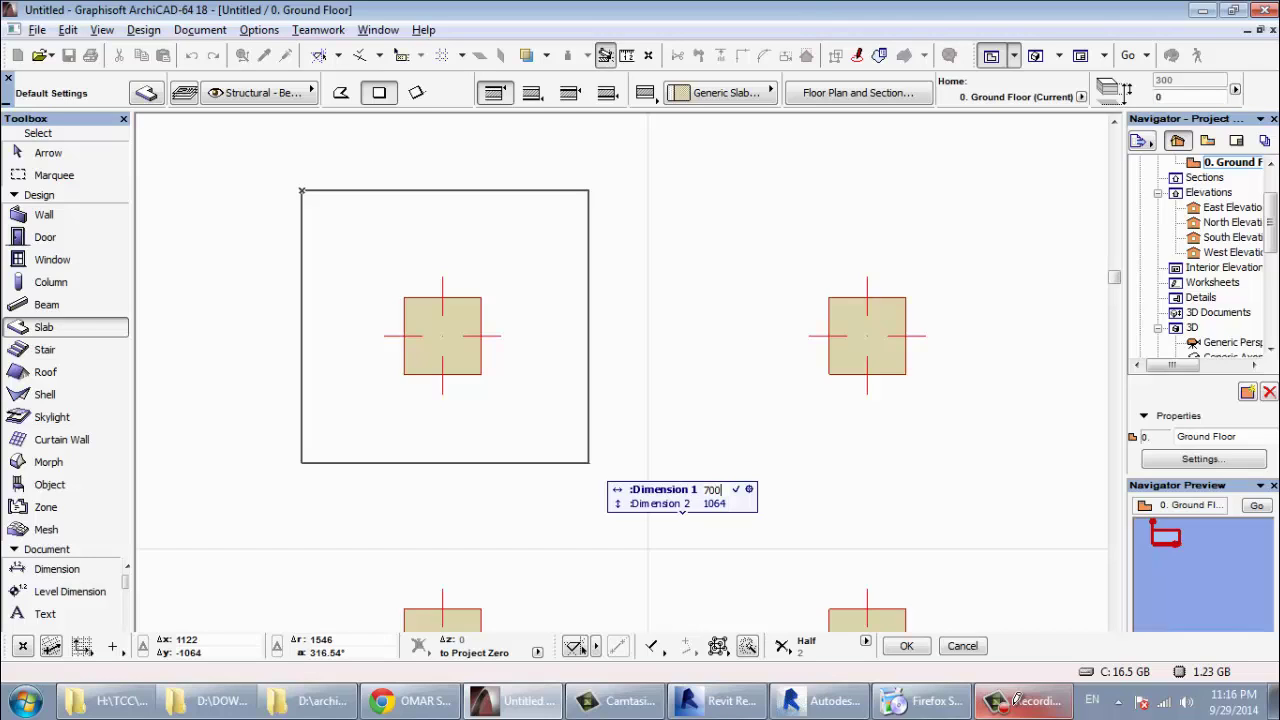
{"action": "key", "text": "Tab"}
{"action": "type", "text": "700"}
{"action": "key", "text": "Return"}
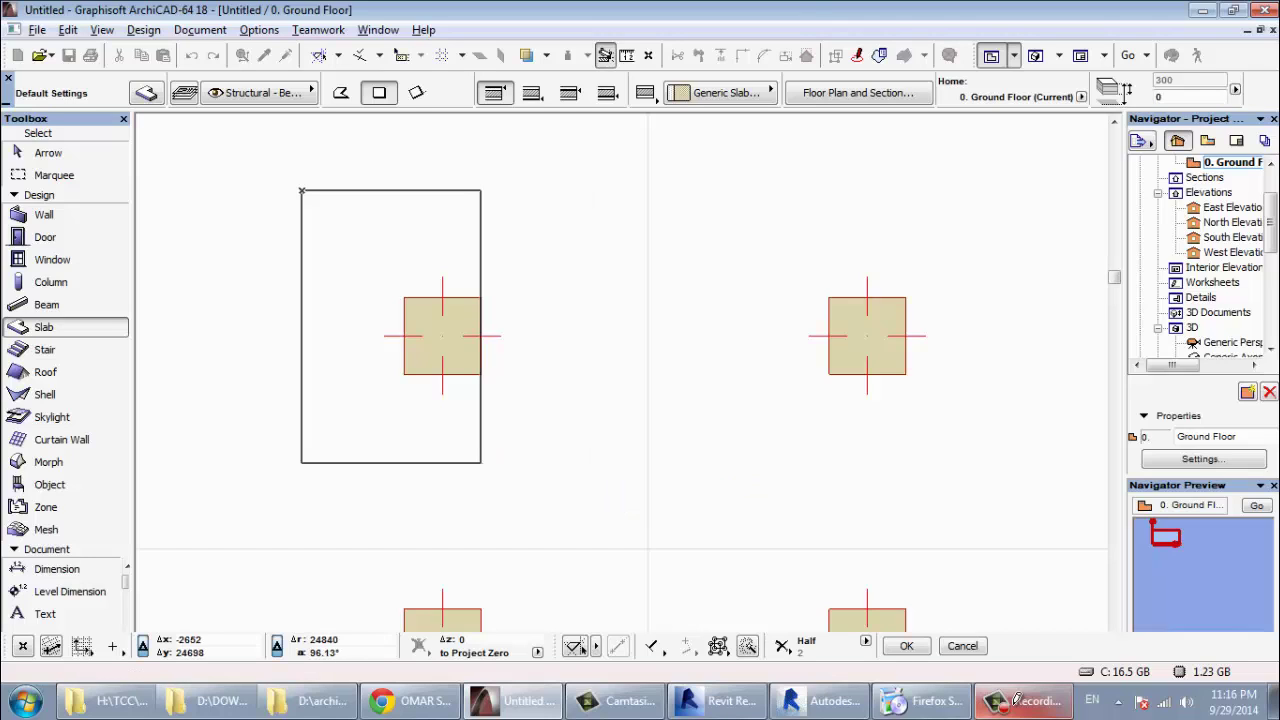
{"action": "key", "text": "Escape"}
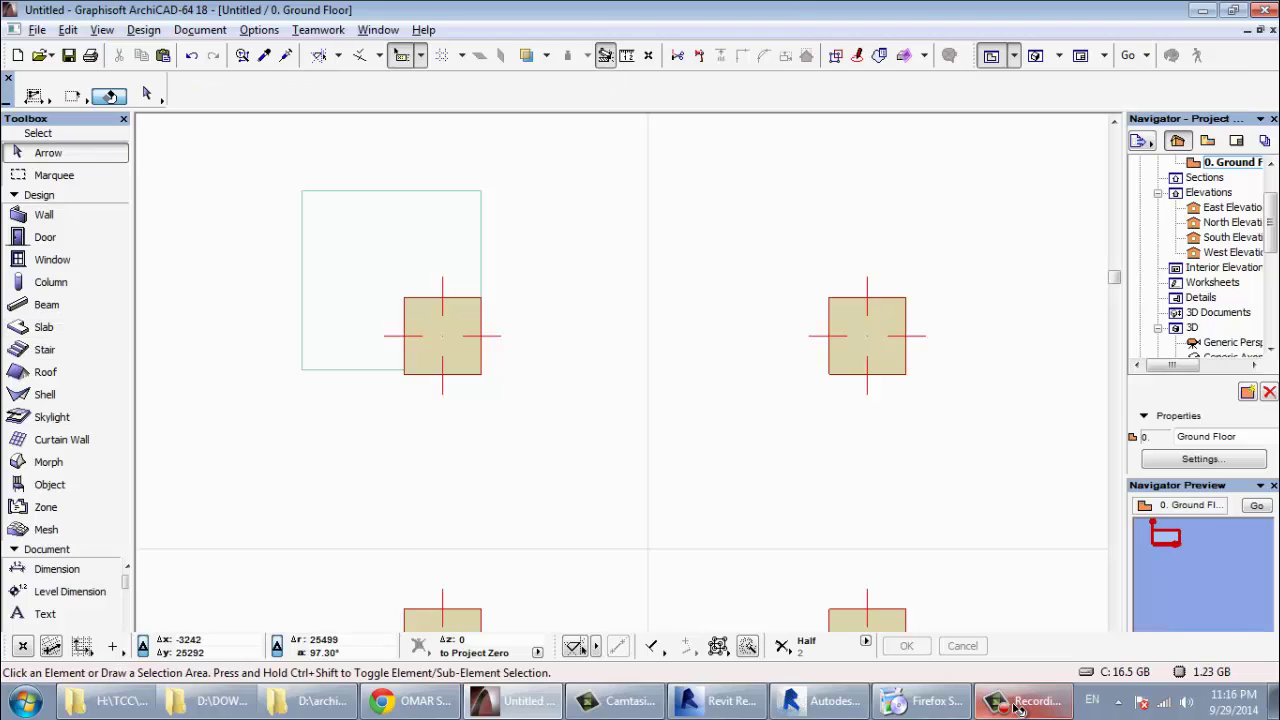
Move the footing slab from its centre to the centre of the upper-left column, and deselect it
{"action": "left_click", "coordinate": [330, 213]}
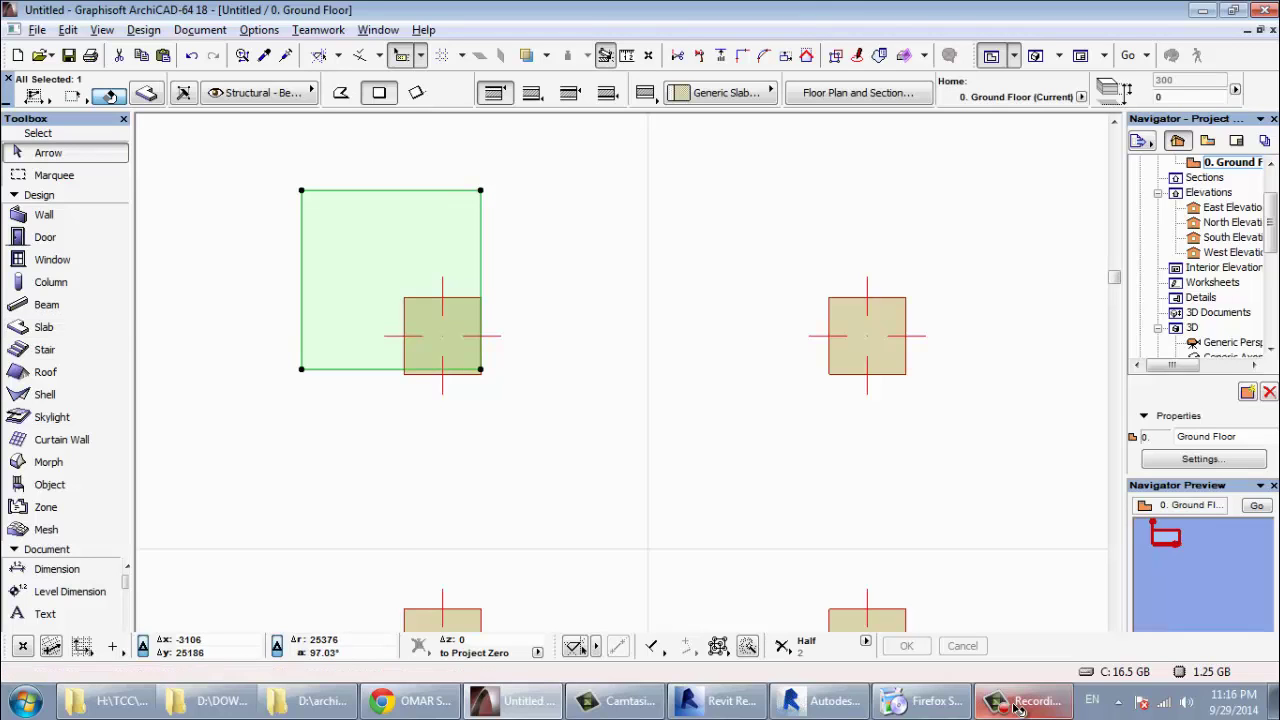
{"action": "key", "text": "ctrl+d"}
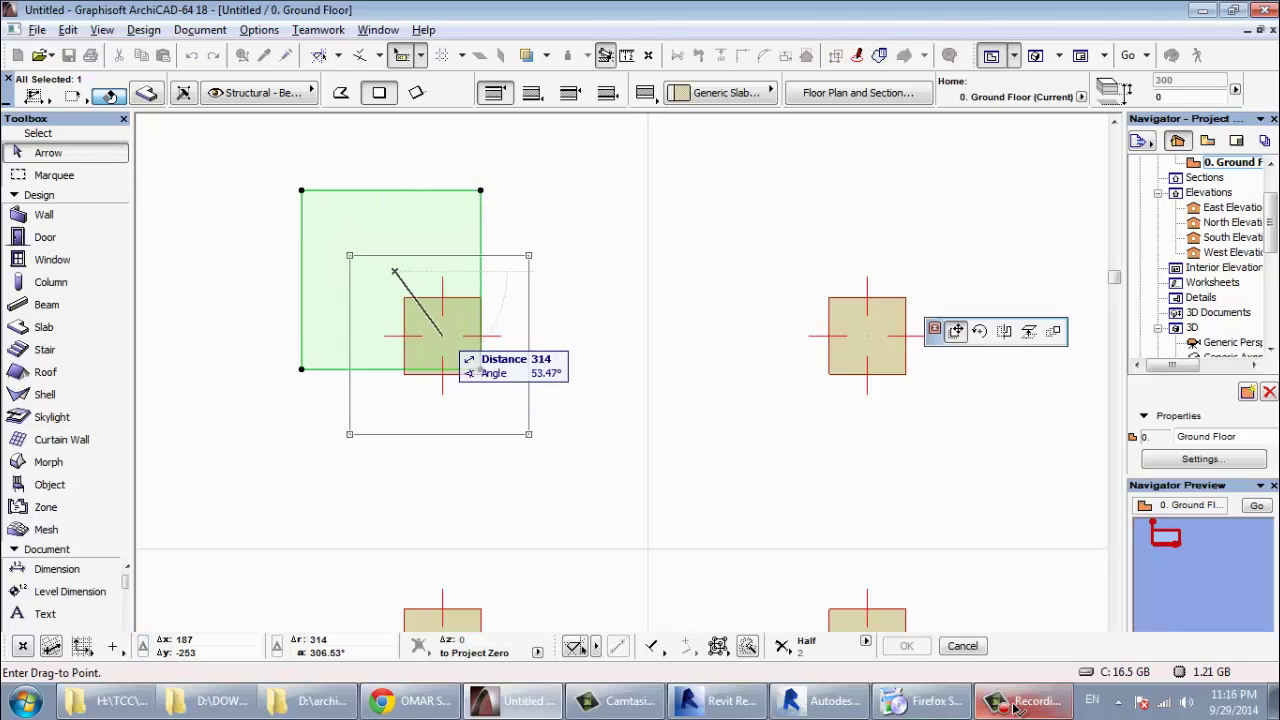
{"action": "left_click", "coordinate": [442, 336]}
{"action": "scroll", "coordinate": [403, 249], "scroll_direction": "down", "scroll_amount": 4}
{"action": "middle_click_drag", "start_coordinate": [403, 249], "coordinate": [431, 195]}
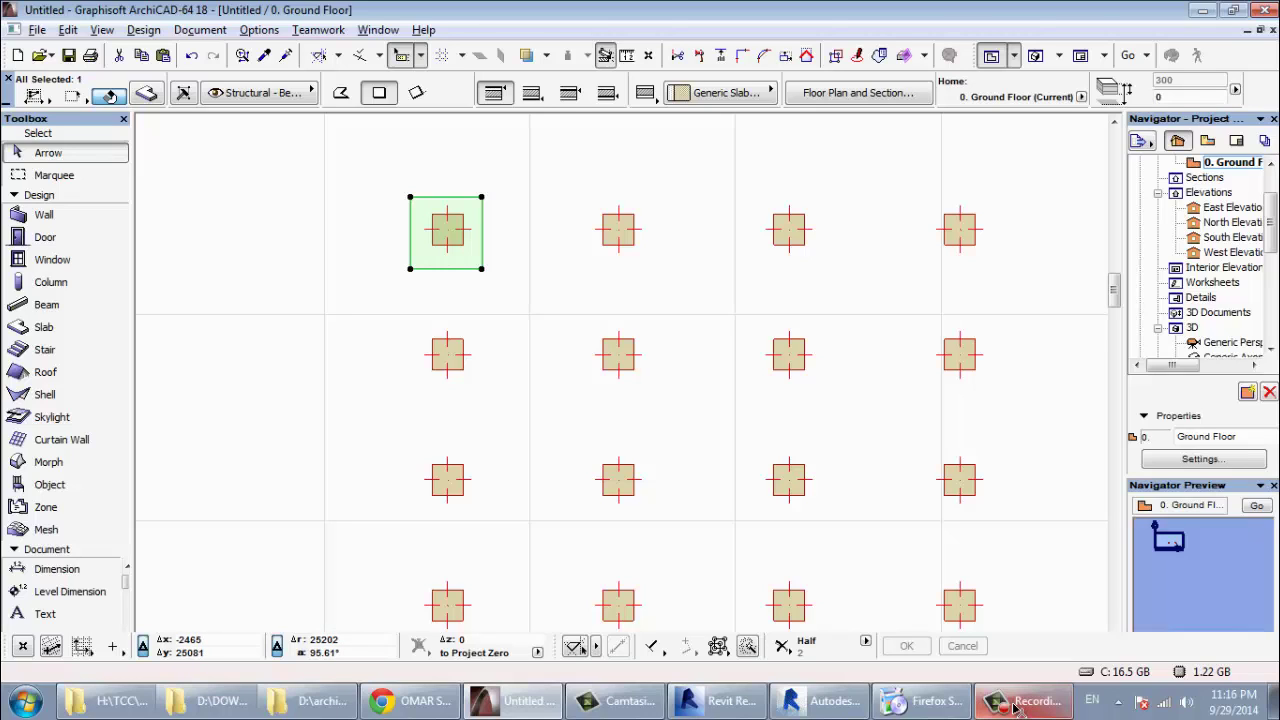
{"action": "key", "text": "Escape"}
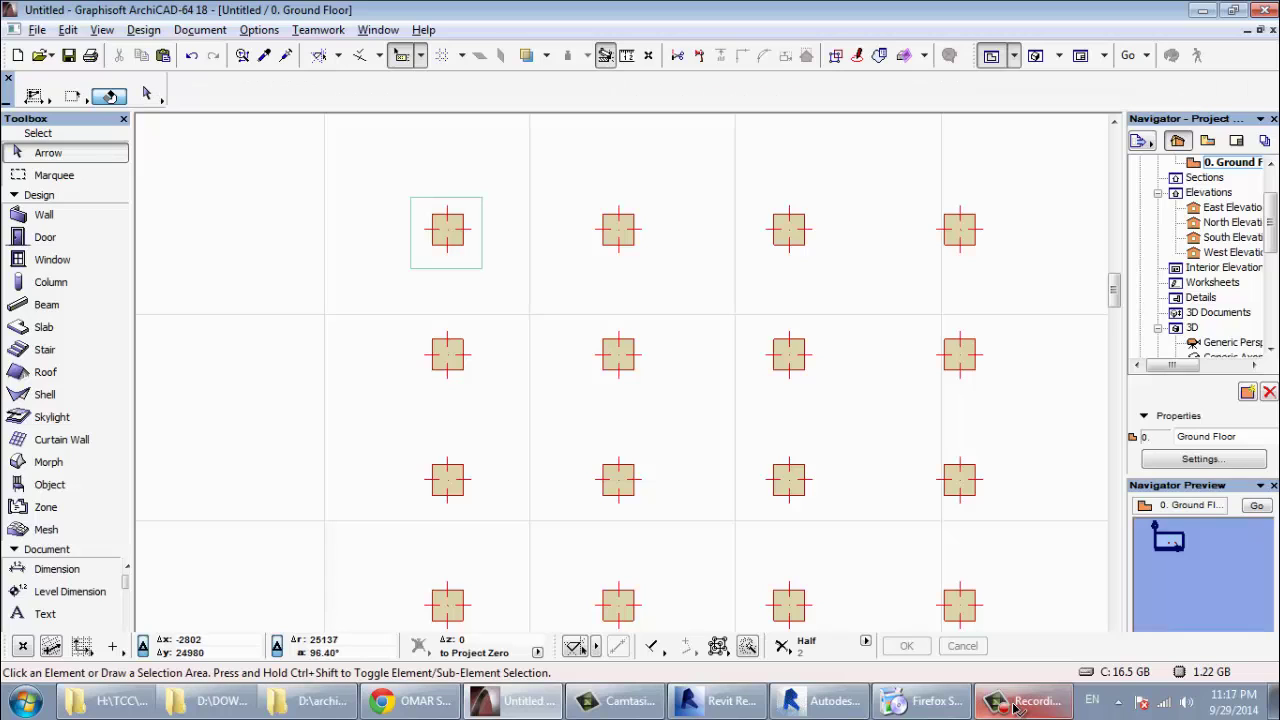
Review the footing slab's selection settings, inspect the footing beneath its column in 3D, and return to the ground floor plan
{"action": "left_click", "coordinate": [447, 268]}
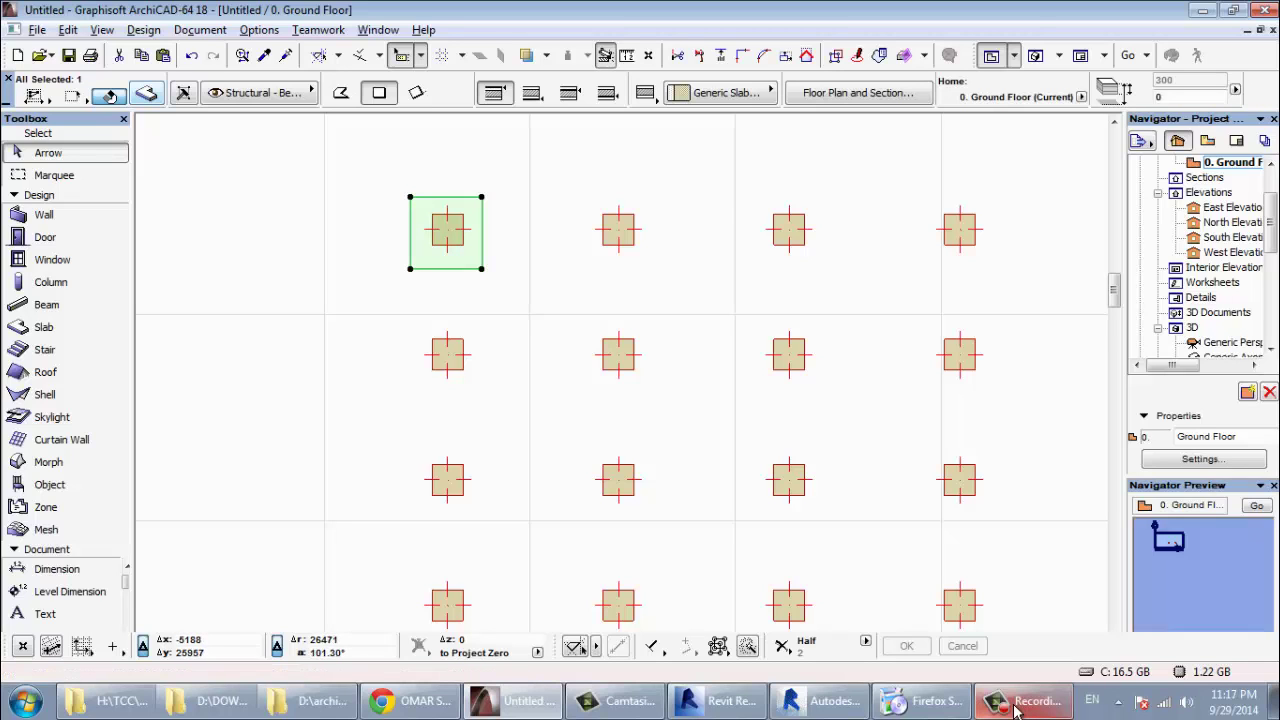
{"action": "key", "text": "ctrl+t"}
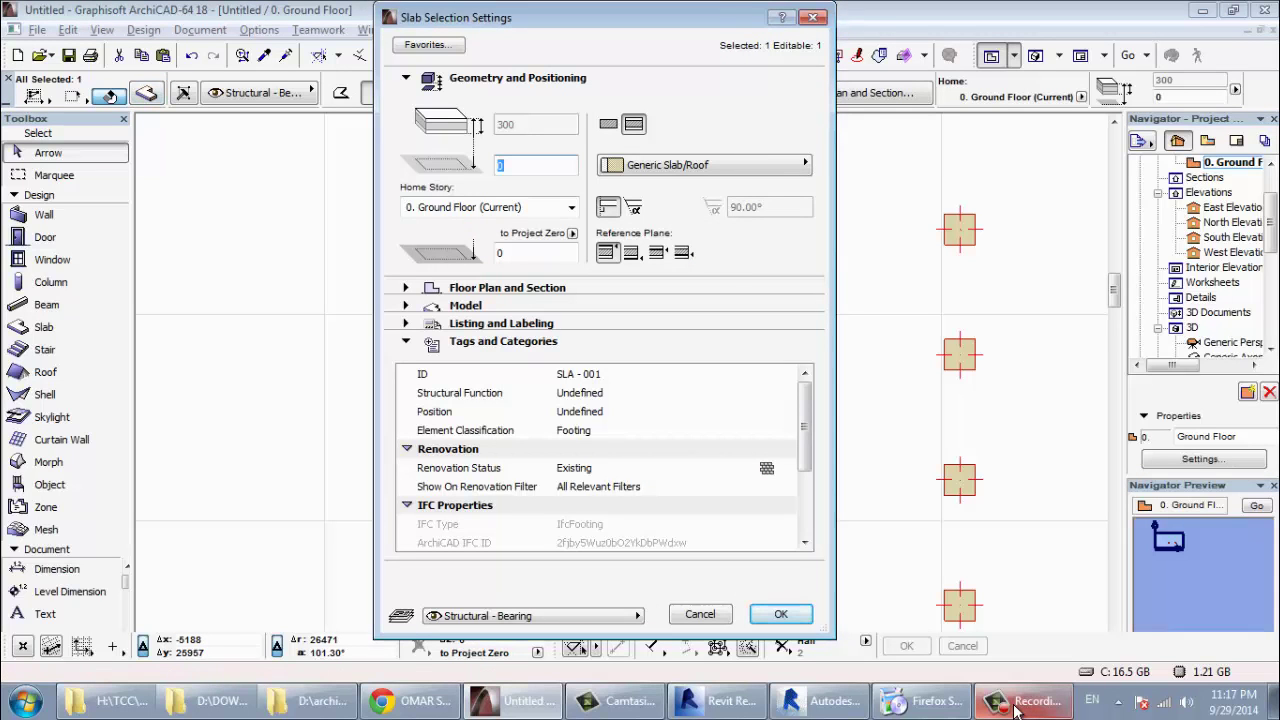
{"action": "key", "text": "Escape"}
{"action": "key", "text": "Escape"}
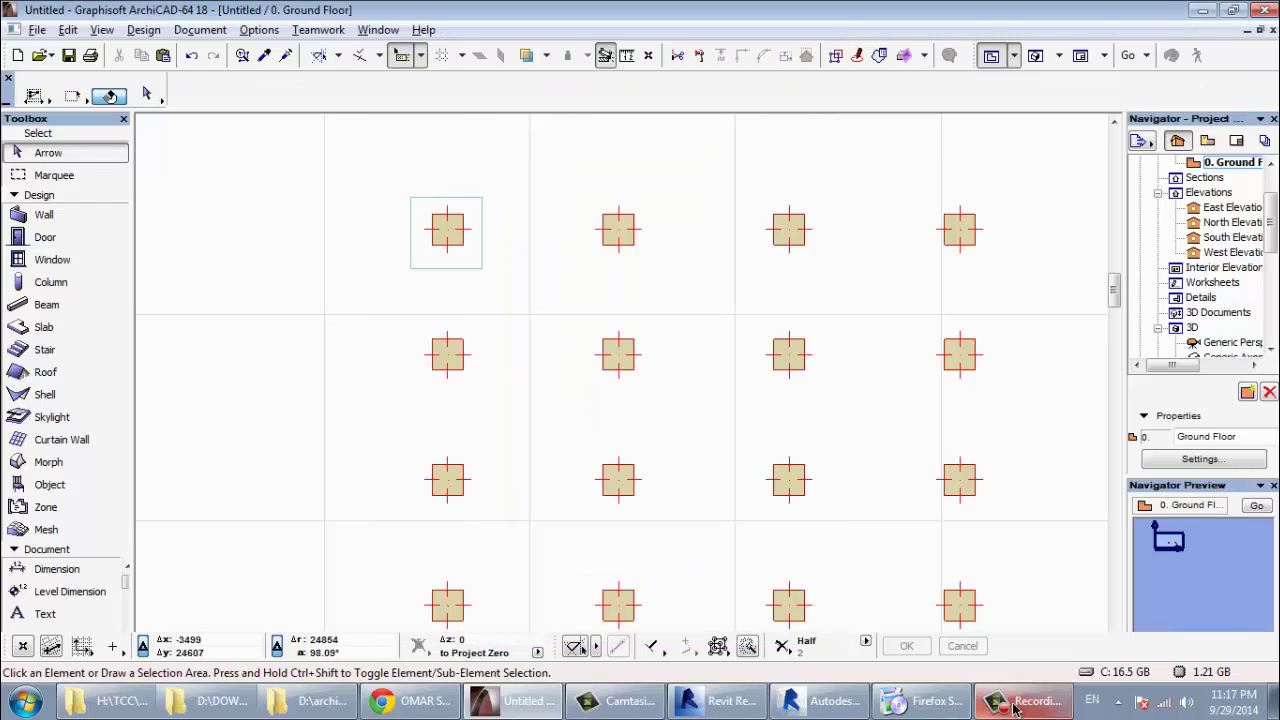
{"action": "key", "text": "F3"}
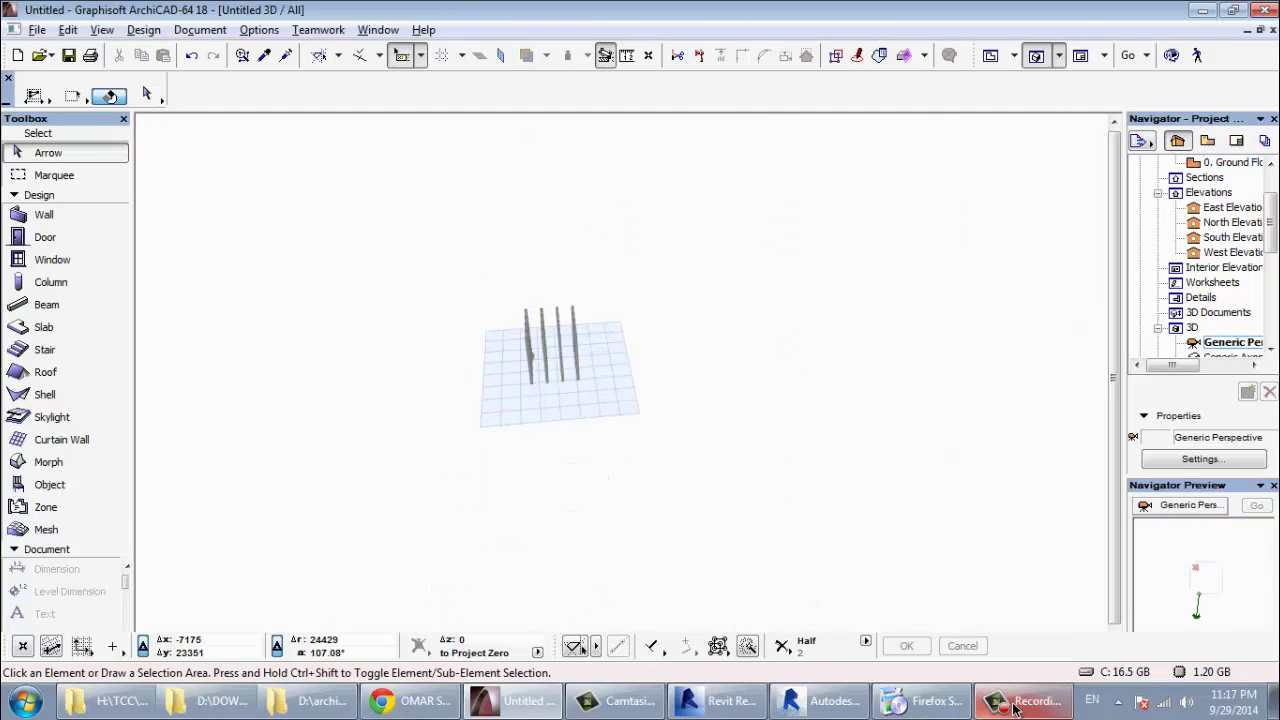
{"action": "scroll", "coordinate": [549, 352], "scroll_direction": "up", "scroll_amount": 3}
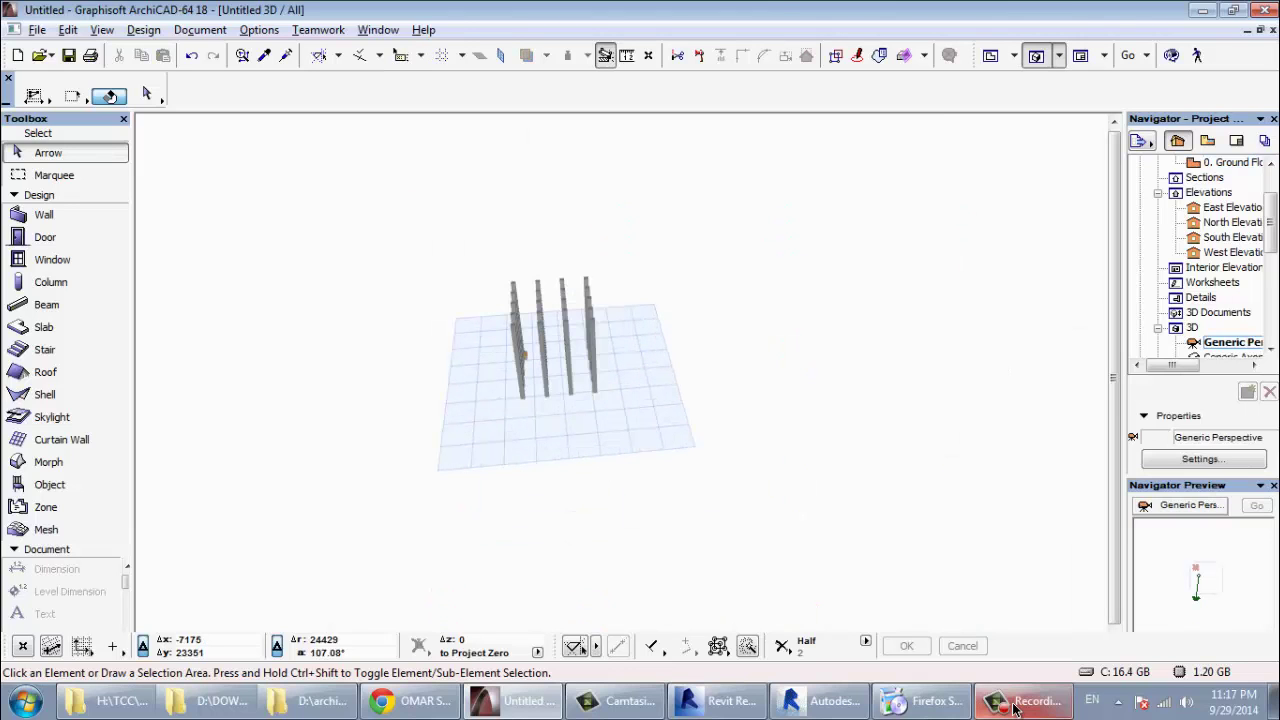
{"action": "scroll", "coordinate": [486, 371], "scroll_direction": "up", "scroll_amount": 3}
{"action": "middle_click_drag", "start_coordinate": [500, 380], "coordinate": [630, 335], "text": "shift"}
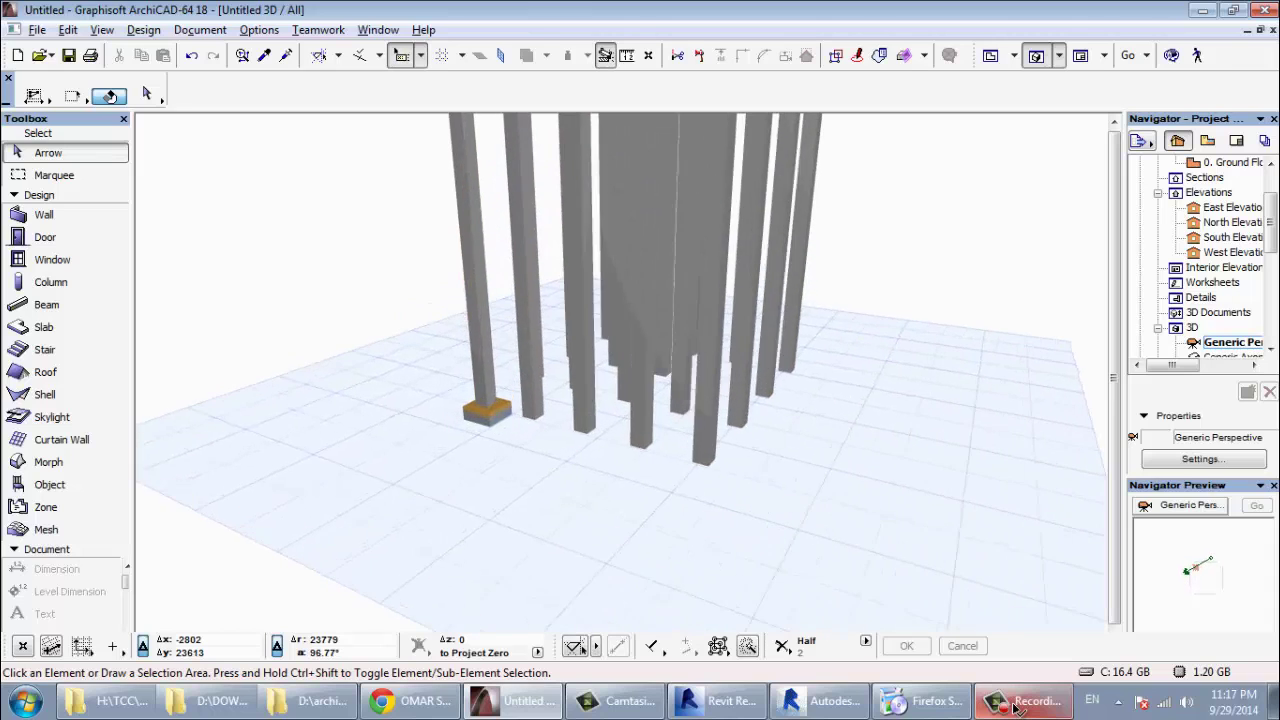
{"action": "key", "text": "F2"}
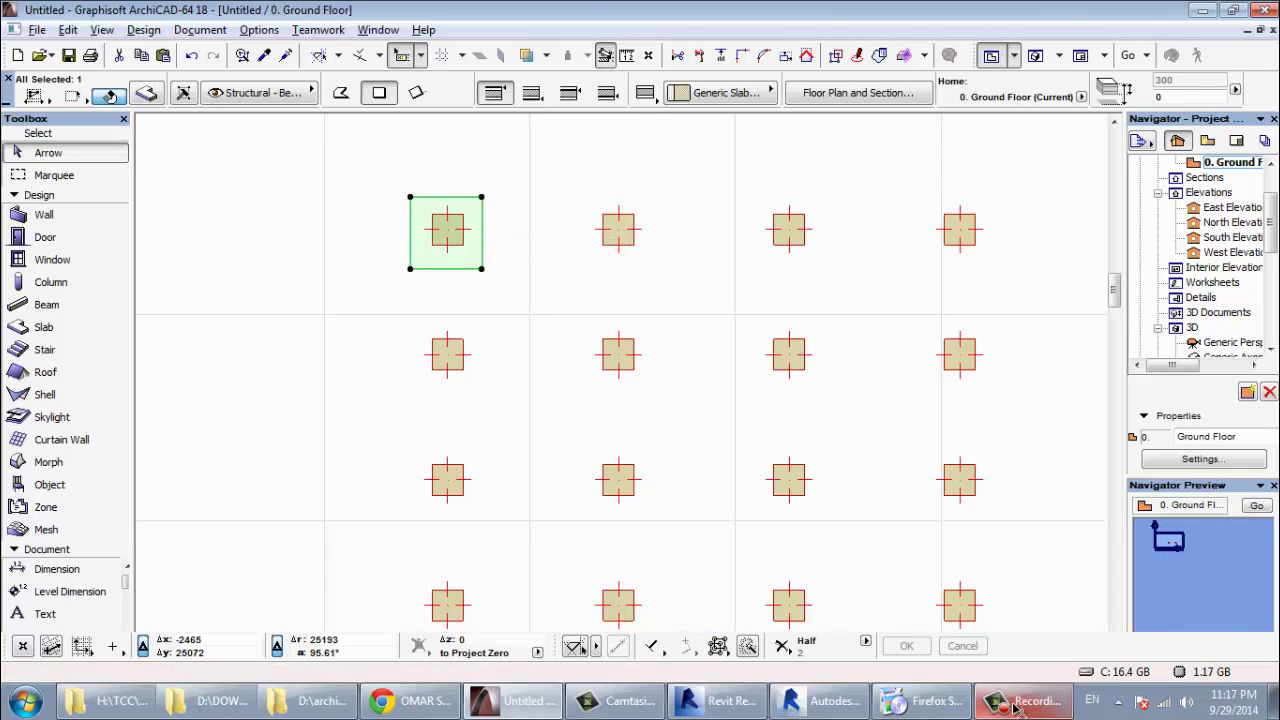
Multiply the footing slab into 3 dragged copies along the first row of columns, in horizontal increments of about 1649
{"action": "left_click", "coordinate": [482, 197]}
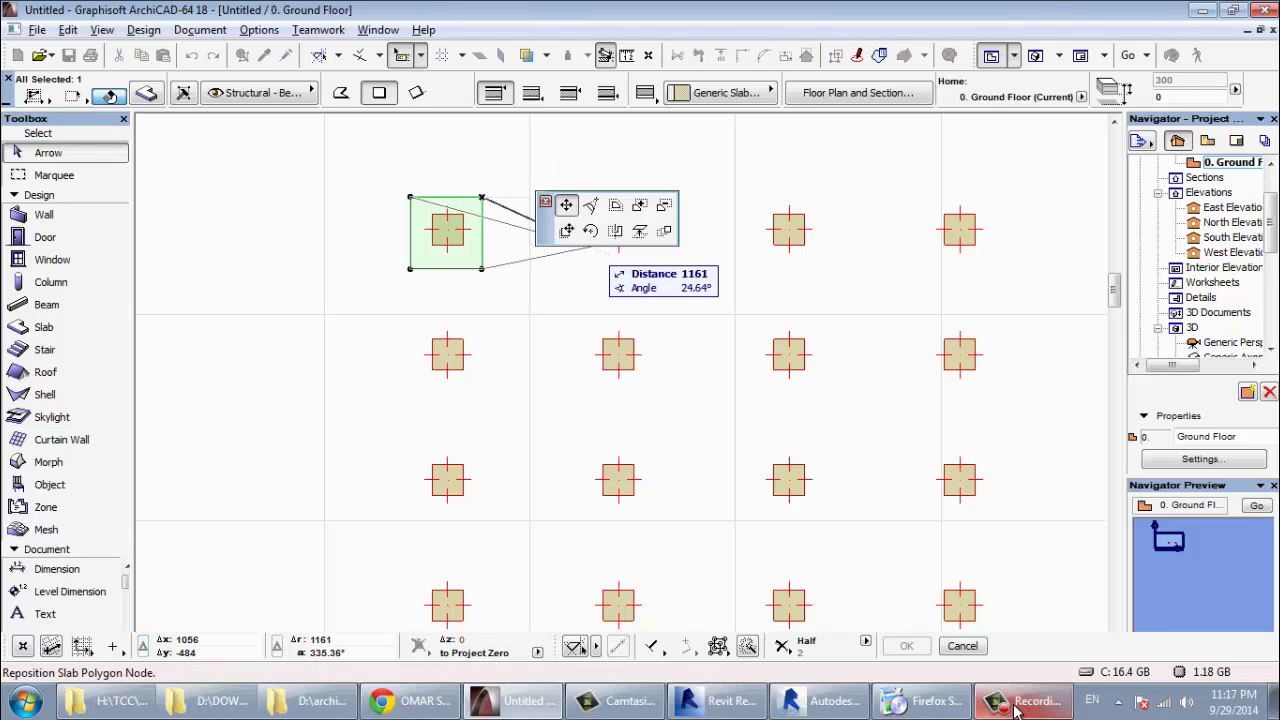
{"action": "left_click", "coordinate": [664, 231]}
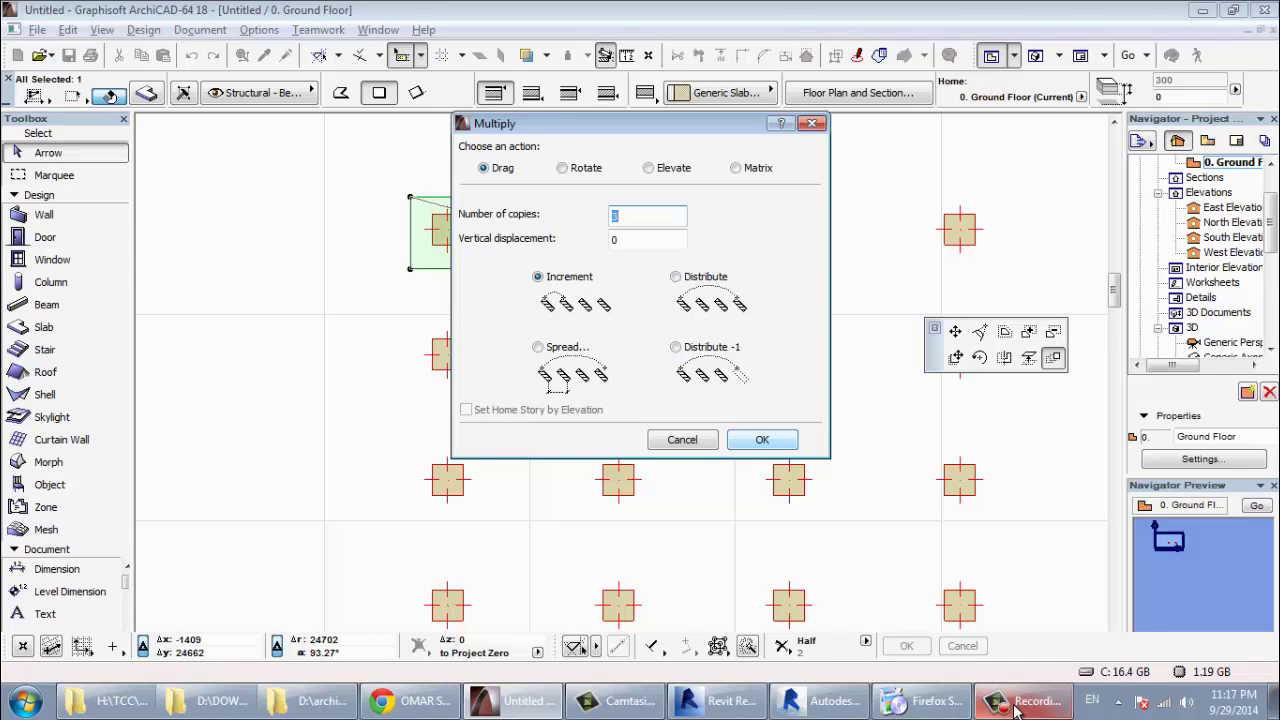
{"action": "key", "text": "Return"}
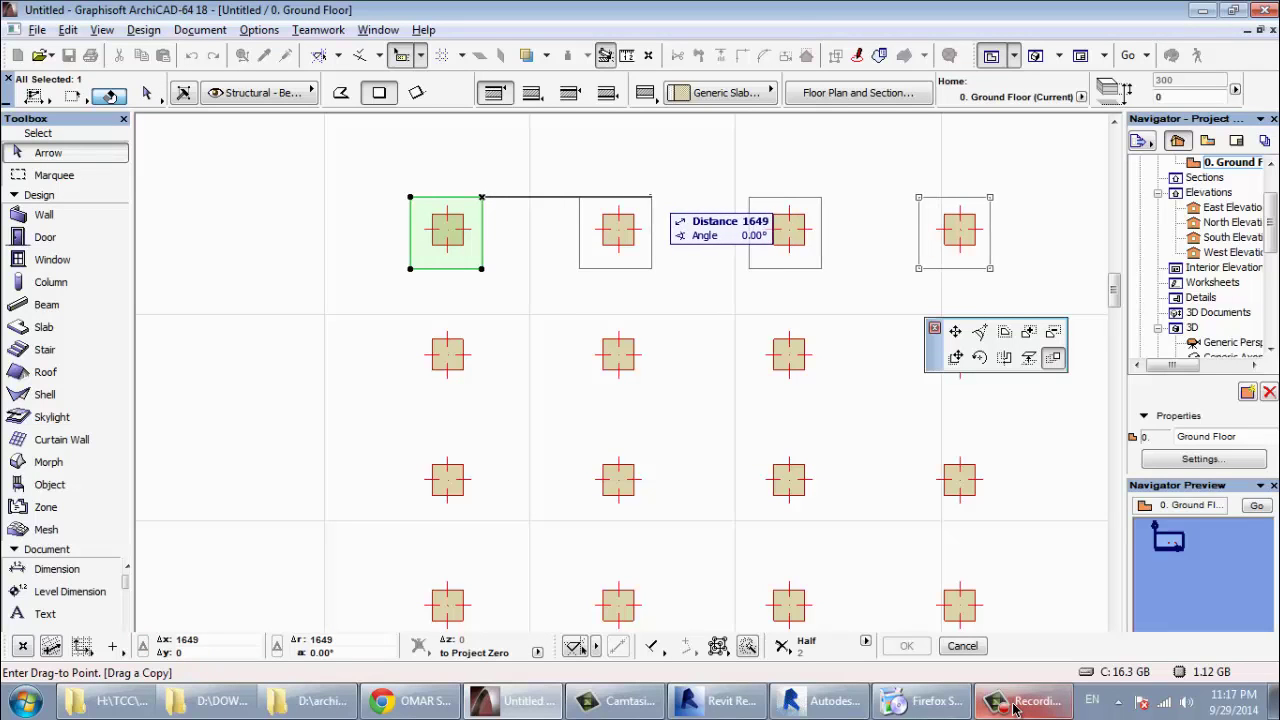
{"action": "left_click", "coordinate": [650, 197]}
{"action": "middle_click_drag", "start_coordinate": [453, 372], "coordinate": [462, 320]}
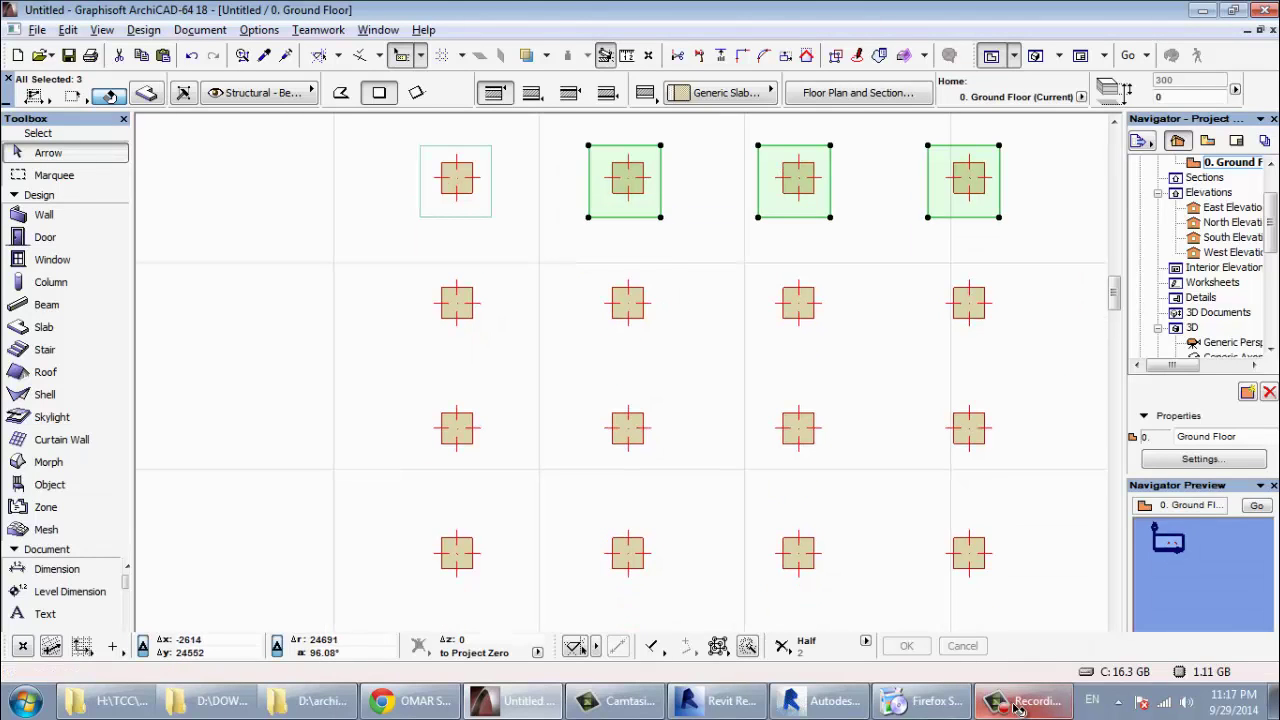
Multiply the first row of four footings into 4 dragged copies straight down, matching the column rows, and deselect them
{"action": "left_click", "coordinate": [465, 168], "text": "shift"}
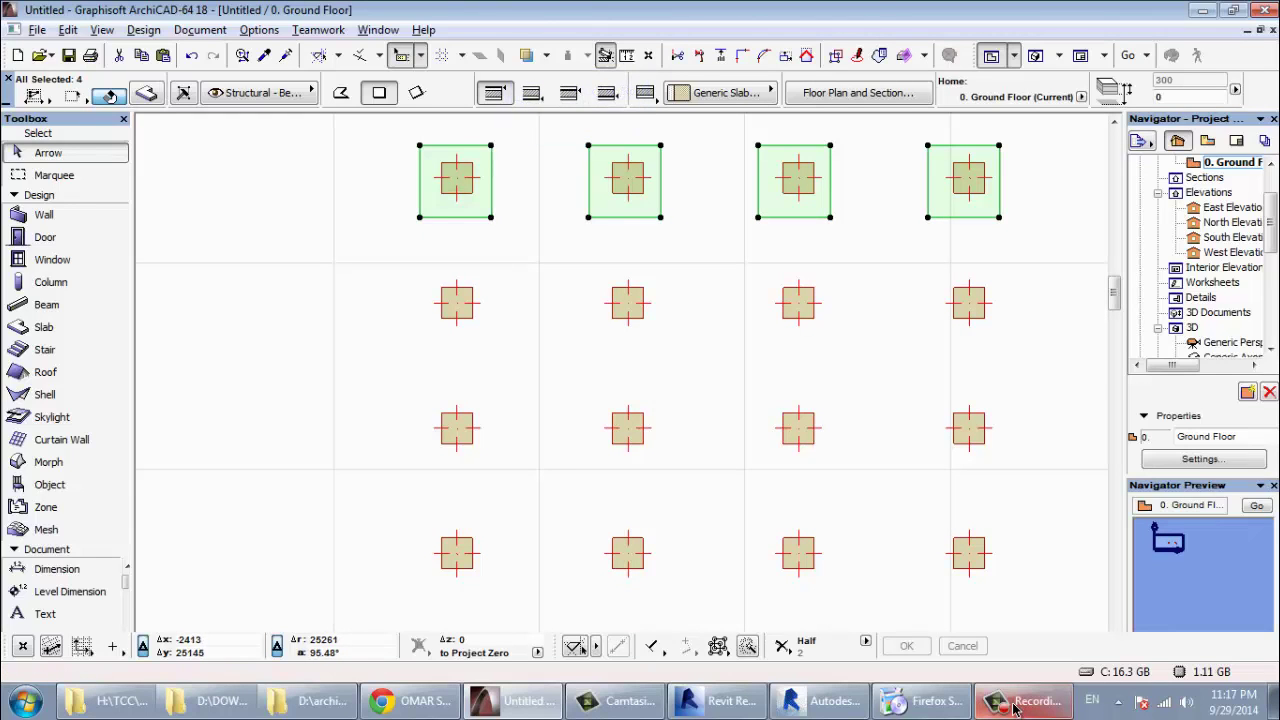
{"action": "left_click", "coordinate": [491, 146]}
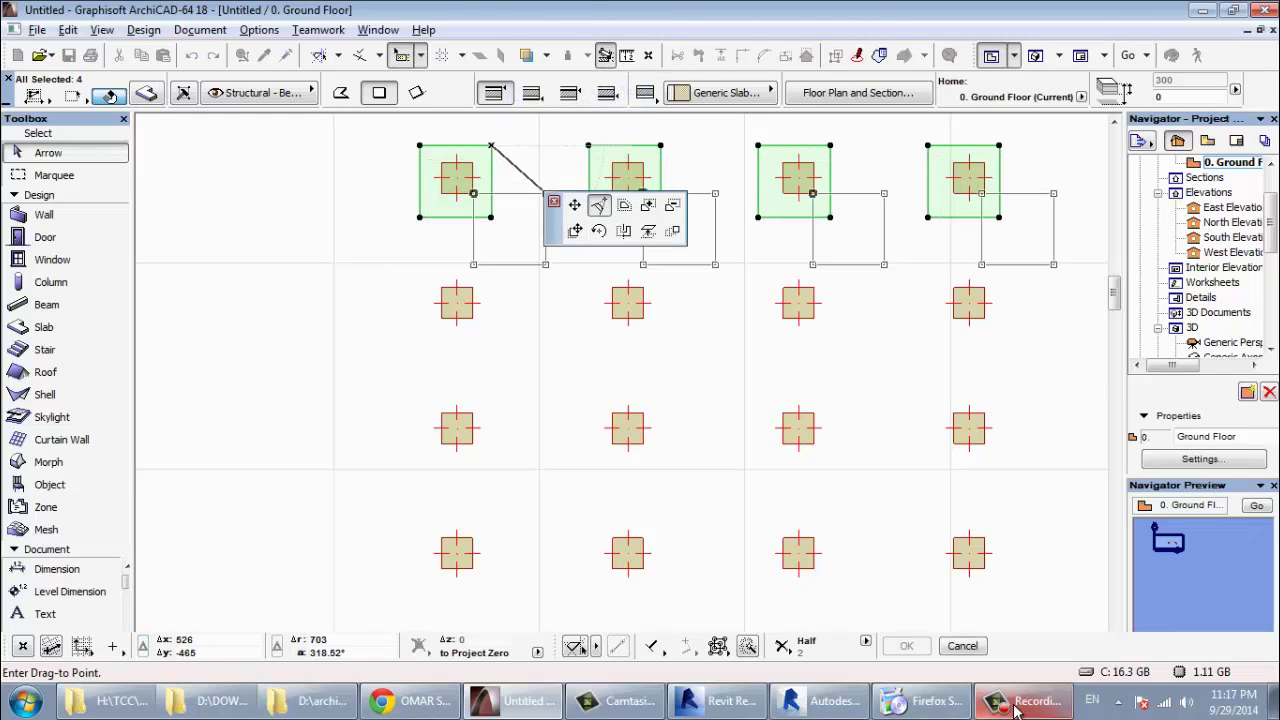
{"action": "left_click", "coordinate": [674, 232]}
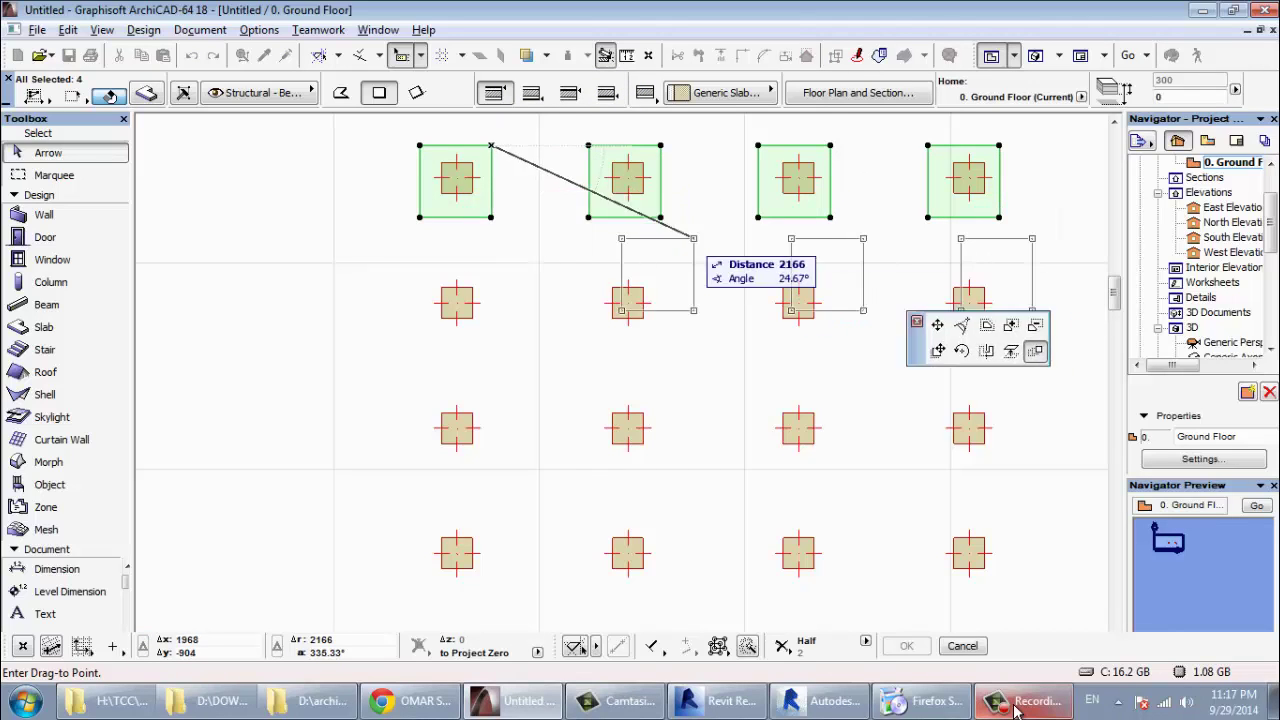
{"action": "type", "text": "4"}
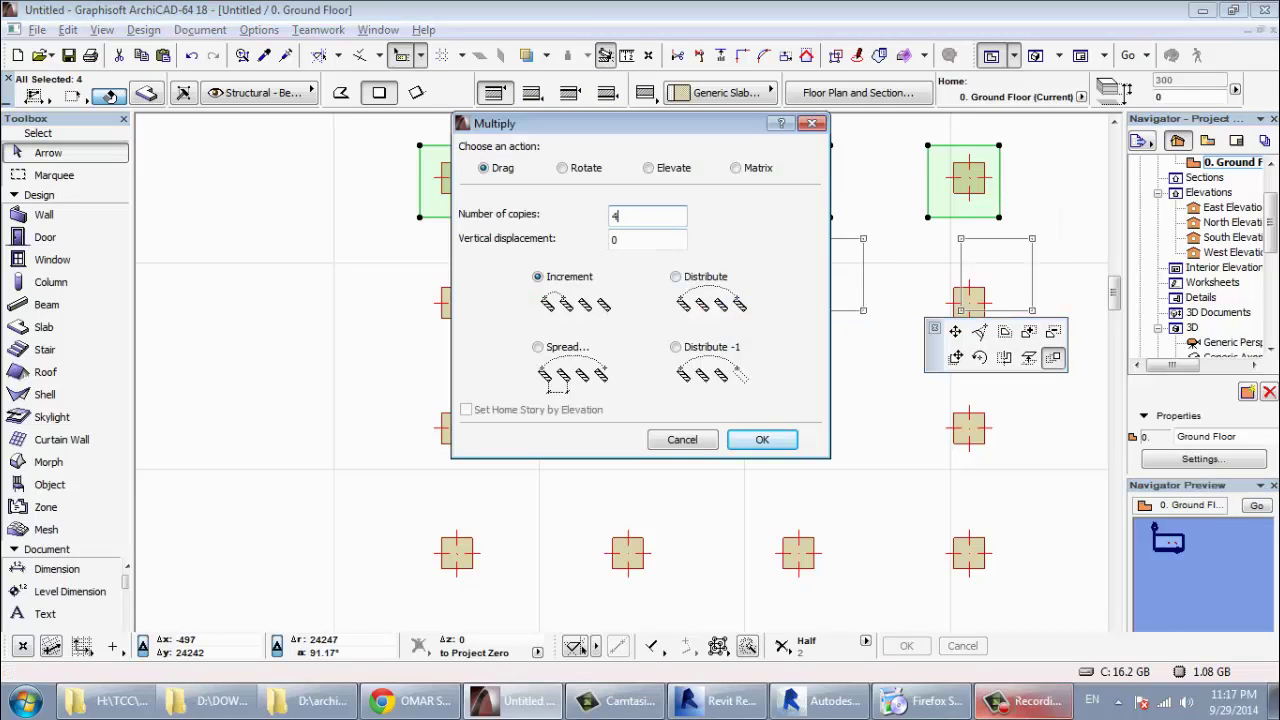
{"action": "key", "text": "Return"}
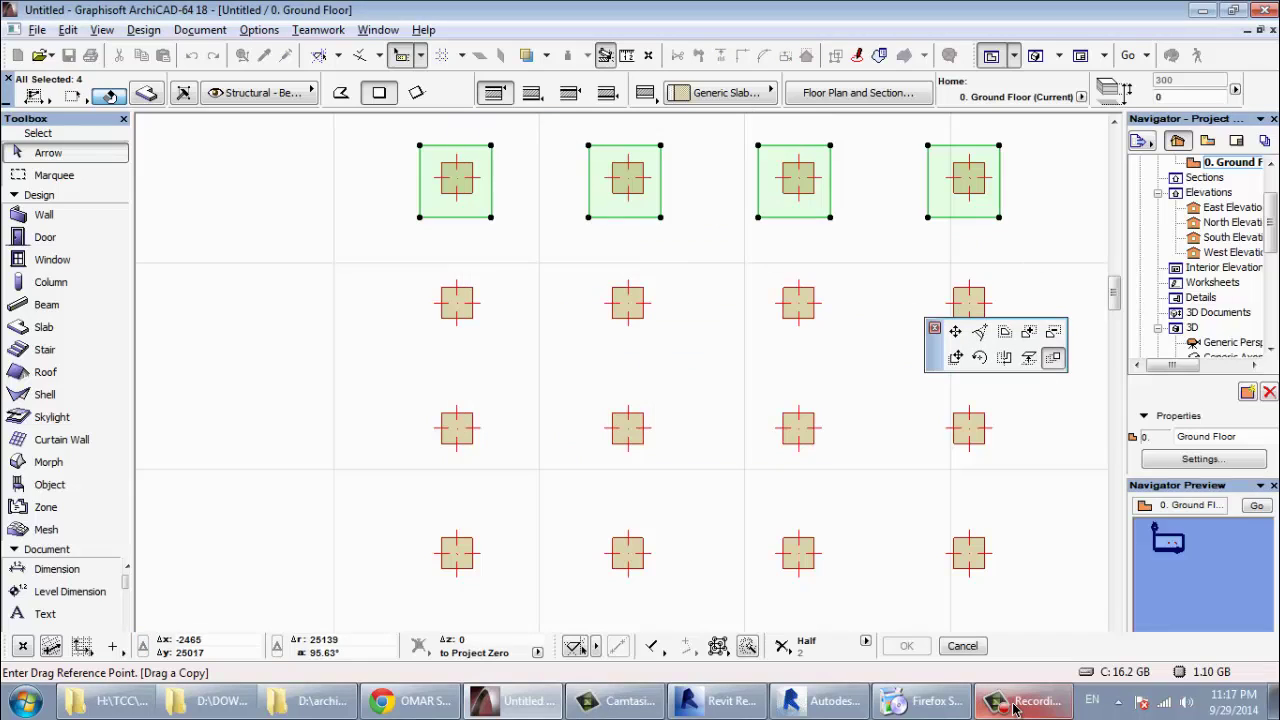
{"action": "left_click", "coordinate": [490, 146]}
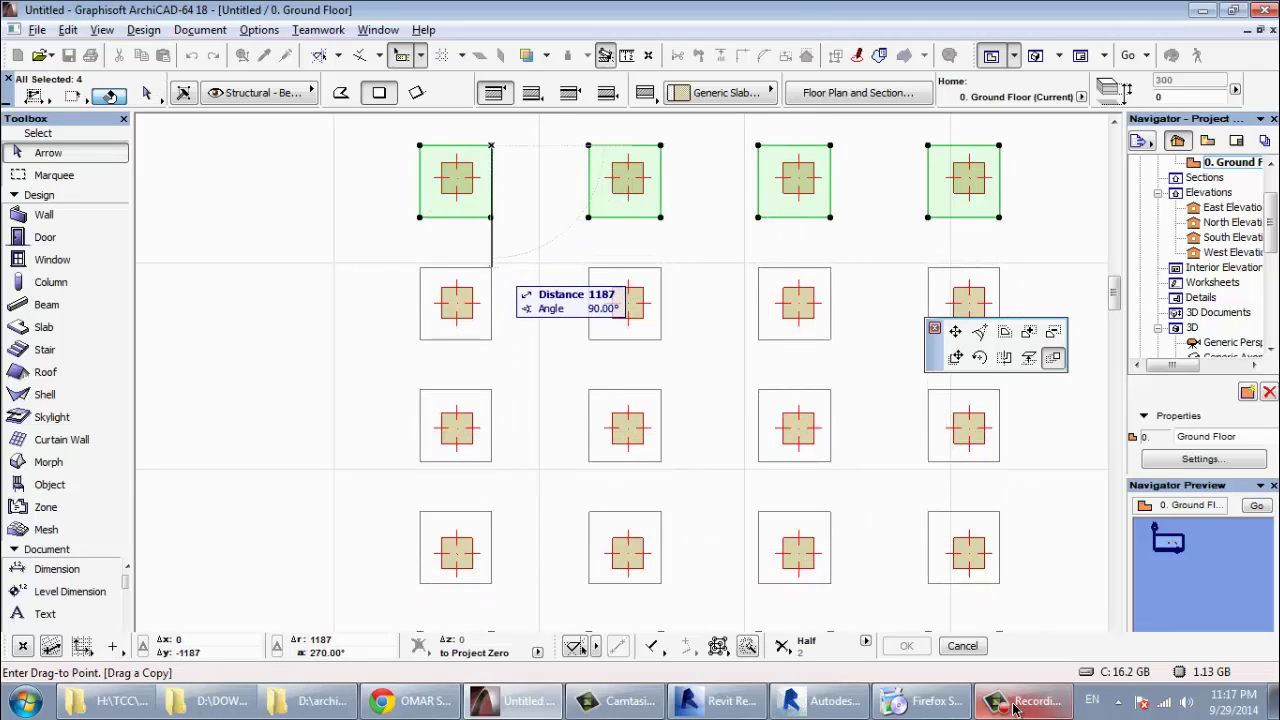
{"action": "left_click", "coordinate": [491, 269]}
{"action": "key", "text": "Escape"}
{"action": "middle_click_drag", "start_coordinate": [465, 243], "coordinate": [489, 280]}
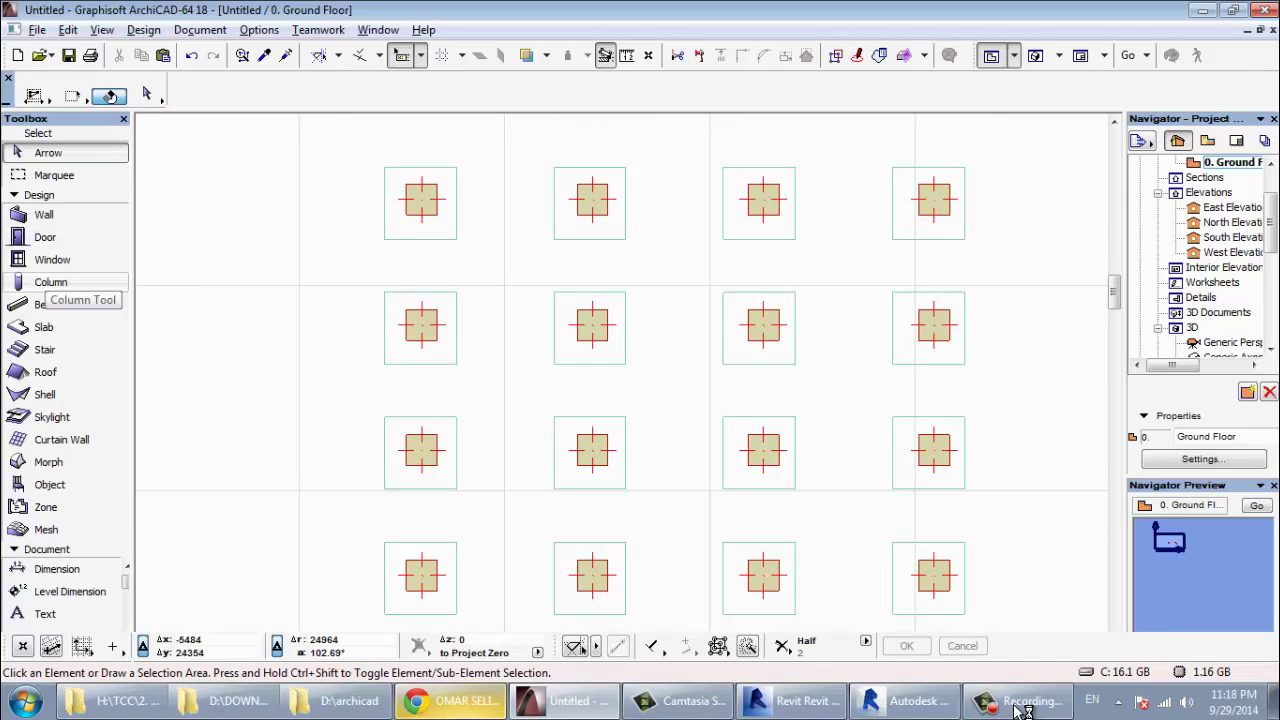
Activate the Beam tool, review its default settings, and accept them with Ground Floor as the home story
{"action": "left_click", "coordinate": [44, 304]}
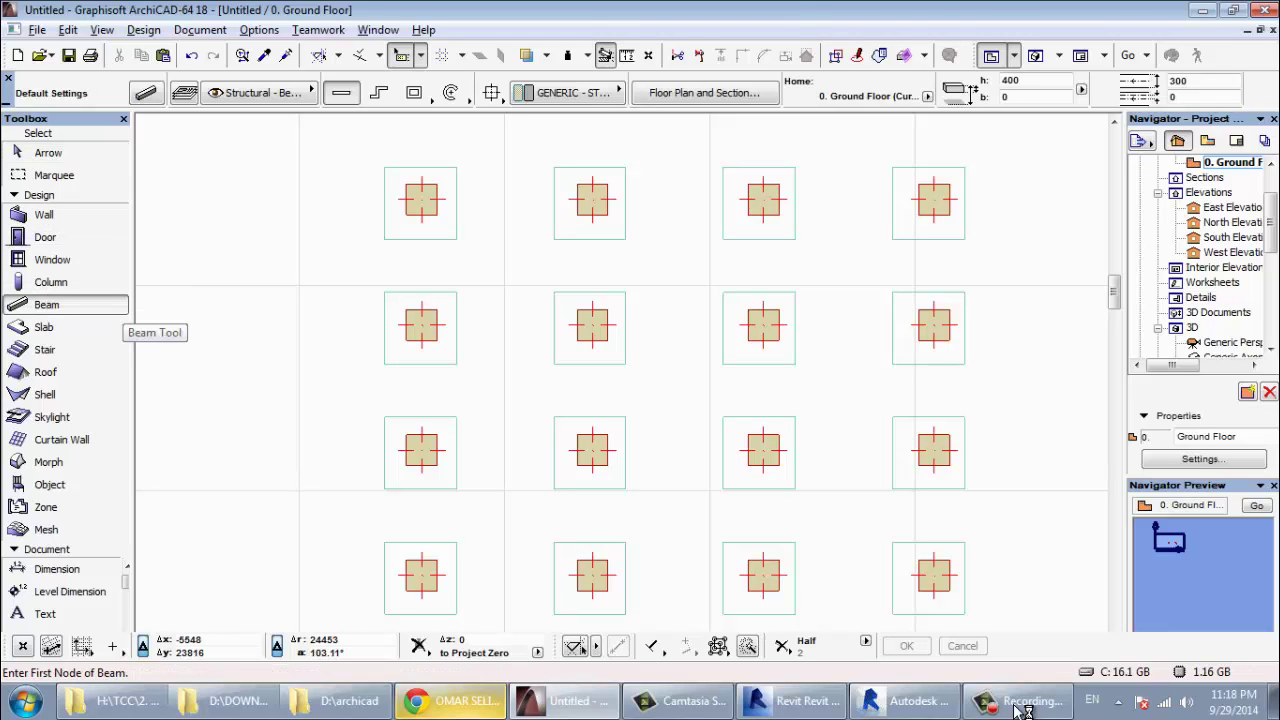
{"action": "double_click", "coordinate": [121, 305]}
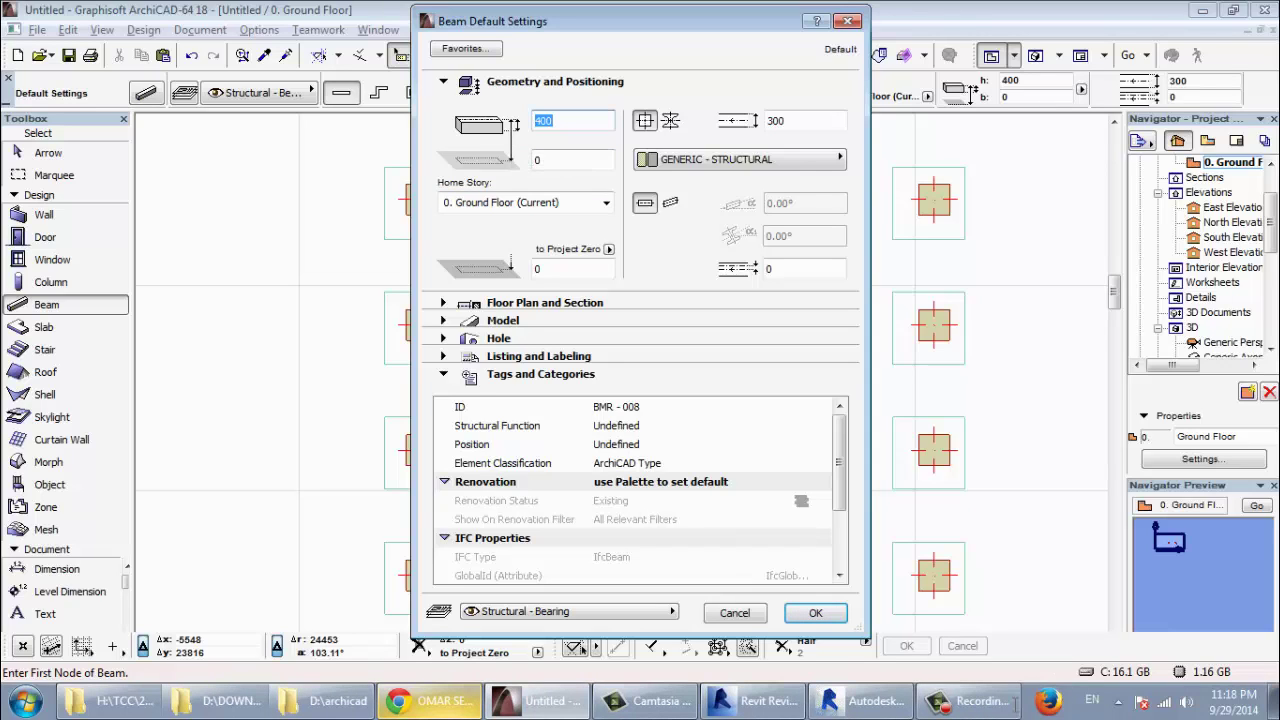
{"action": "key", "text": "Tab"}
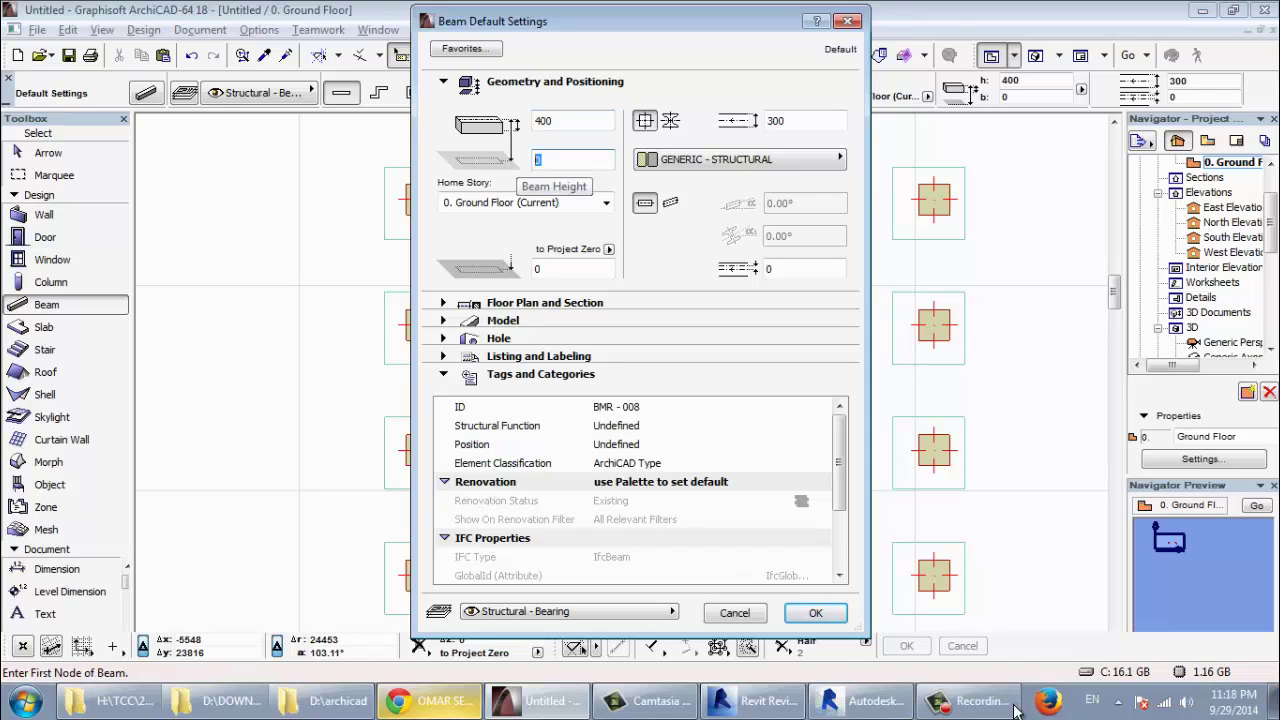
{"action": "left_click", "coordinate": [606, 203]}
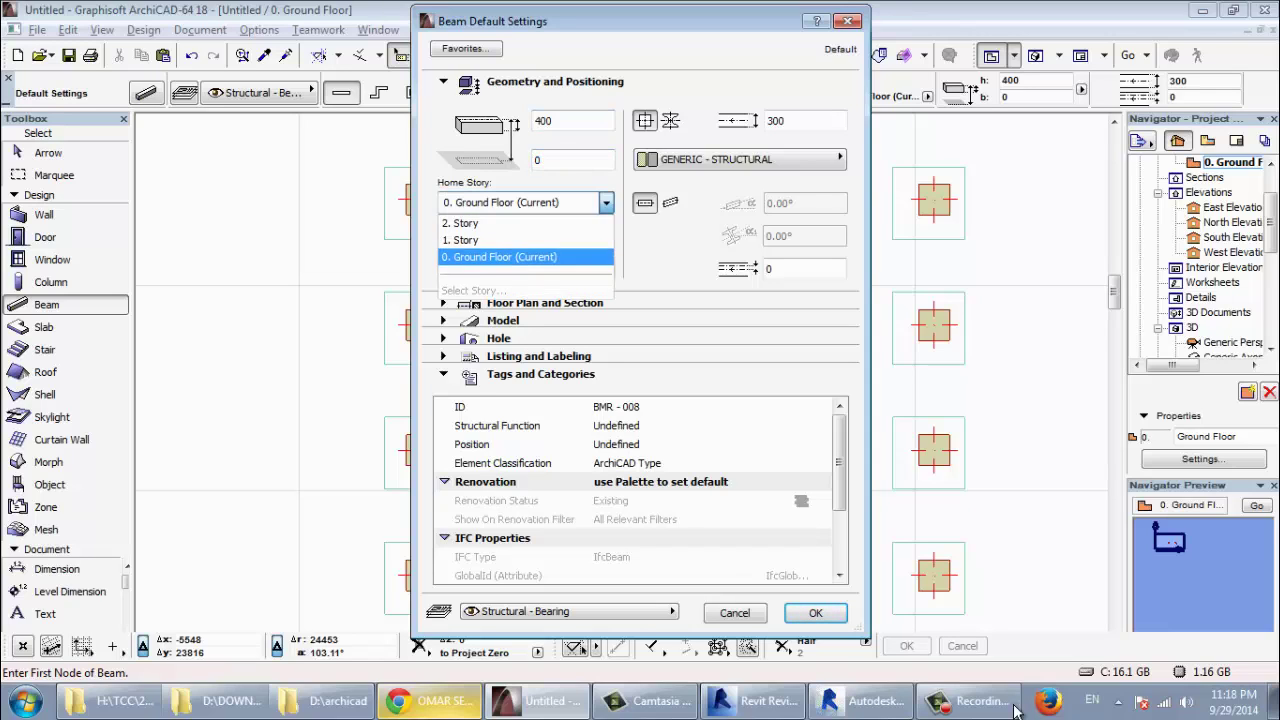
{"action": "key", "text": "Escape"}
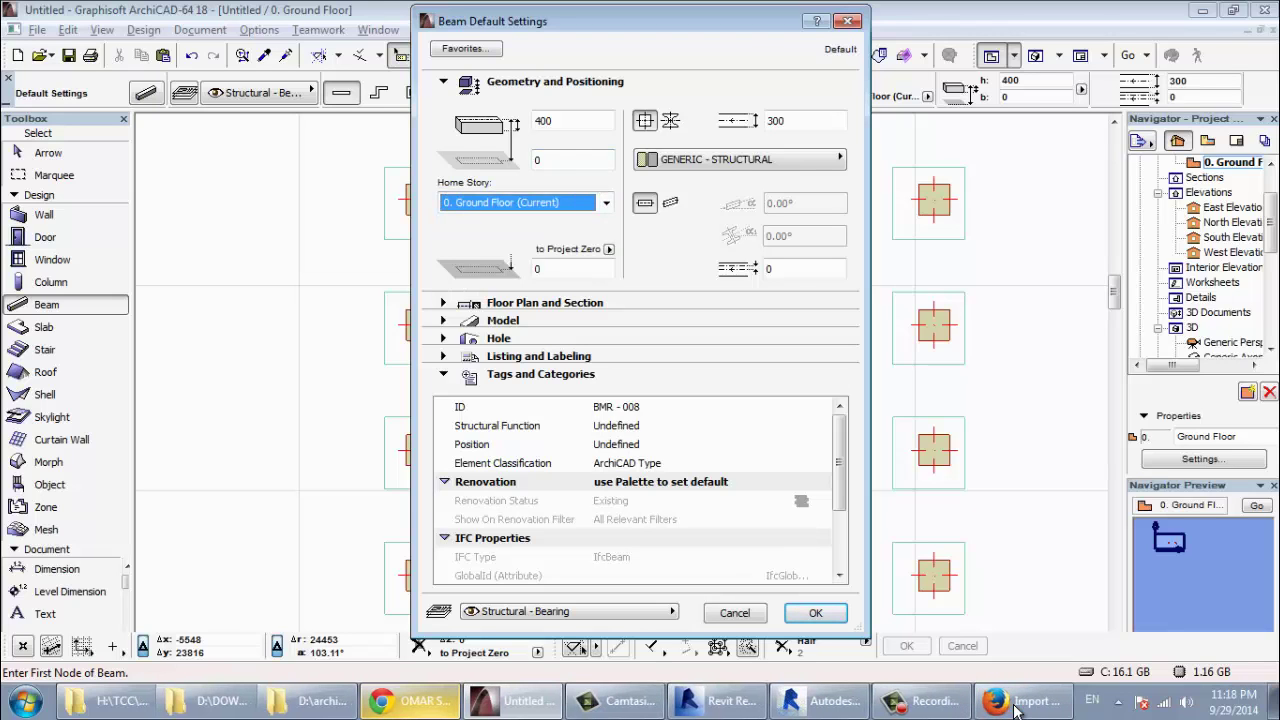
{"action": "key", "text": "Return"}
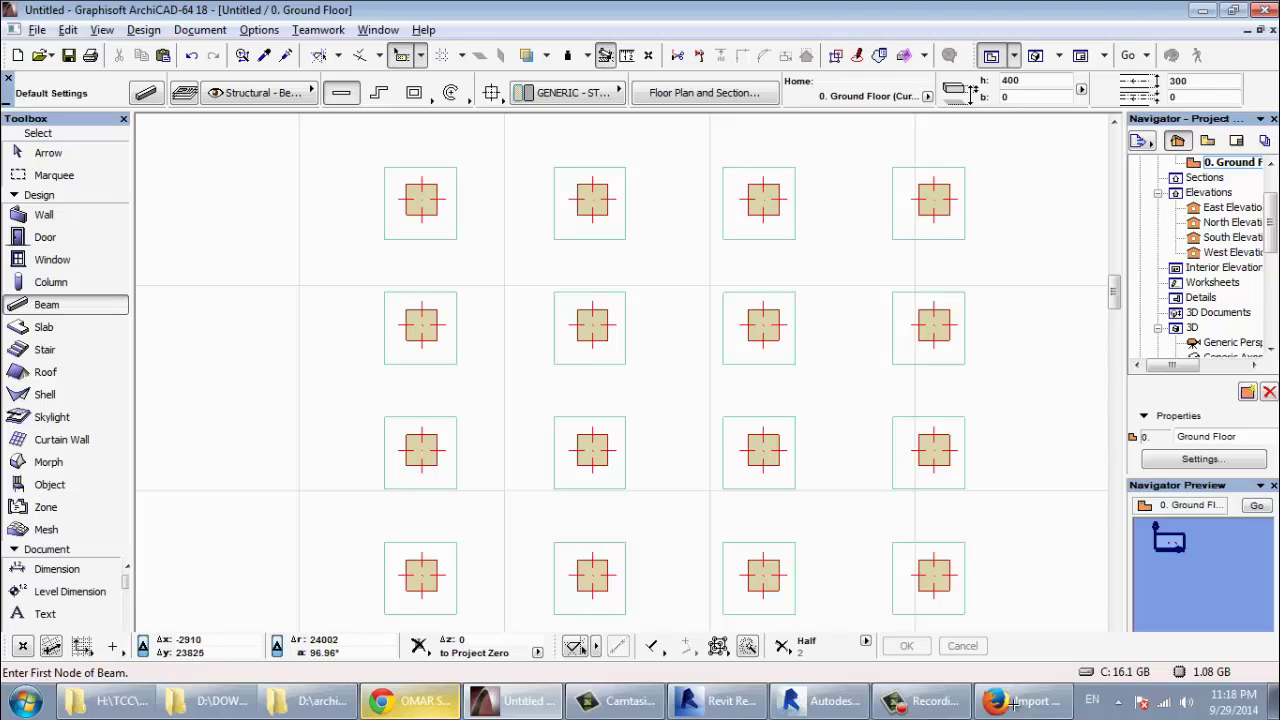
Draw a vertical beam about 514 long from the second footing's upper edge to the first footing's lower edge in the leftmost column line
{"action": "left_click", "coordinate": [424, 292]}
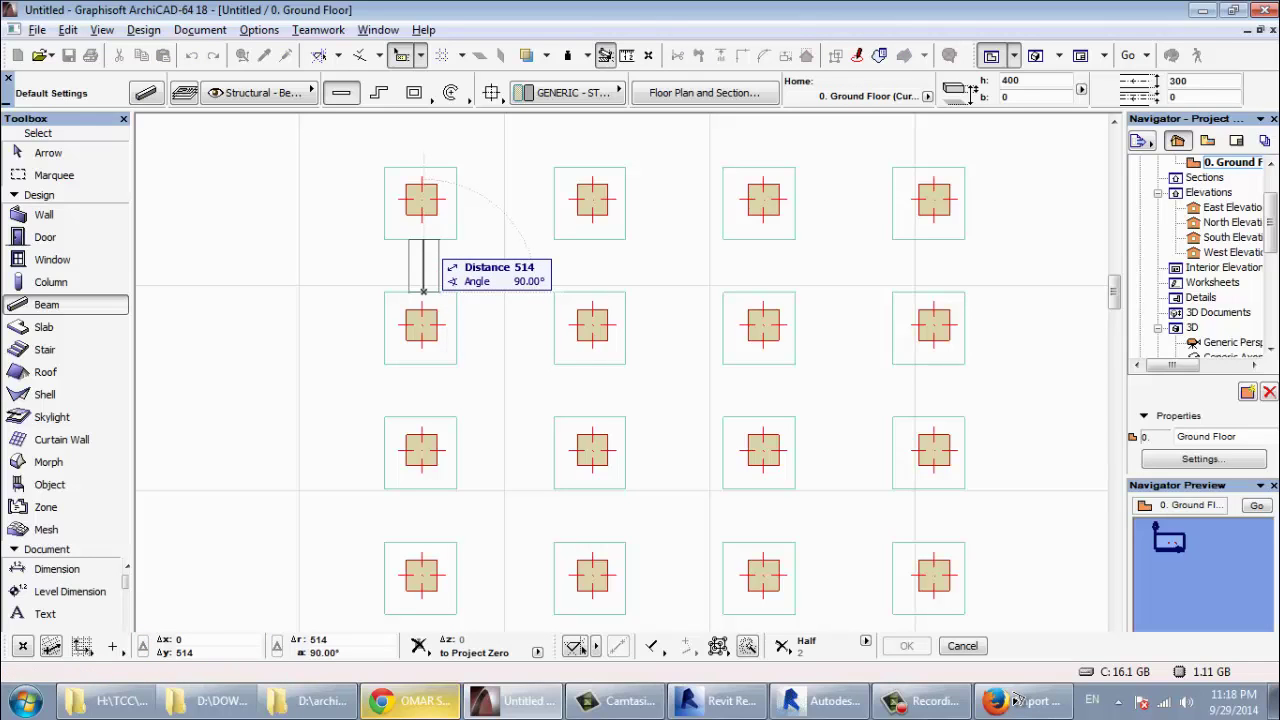
{"action": "scroll", "coordinate": [423, 240], "scroll_direction": "up", "scroll_amount": 3}
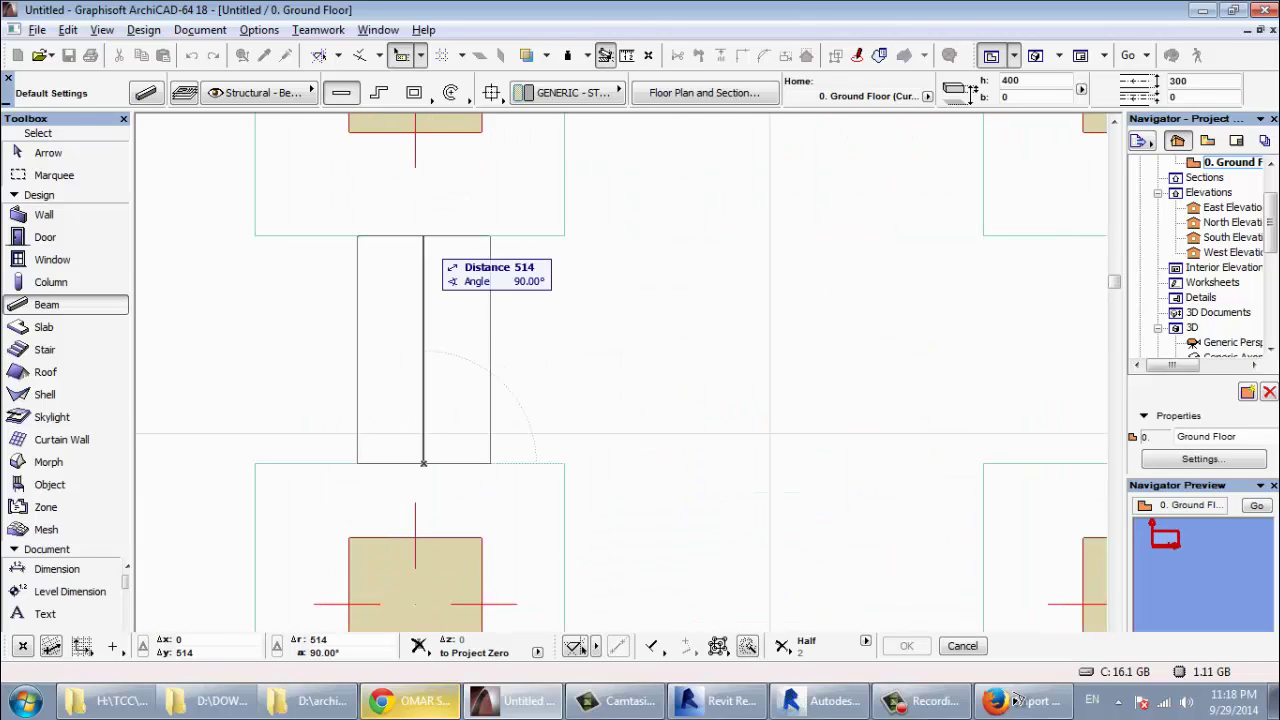
{"action": "left_click", "coordinate": [423, 236]}
{"action": "scroll", "coordinate": [337, 356], "scroll_direction": "down", "scroll_amount": 3}
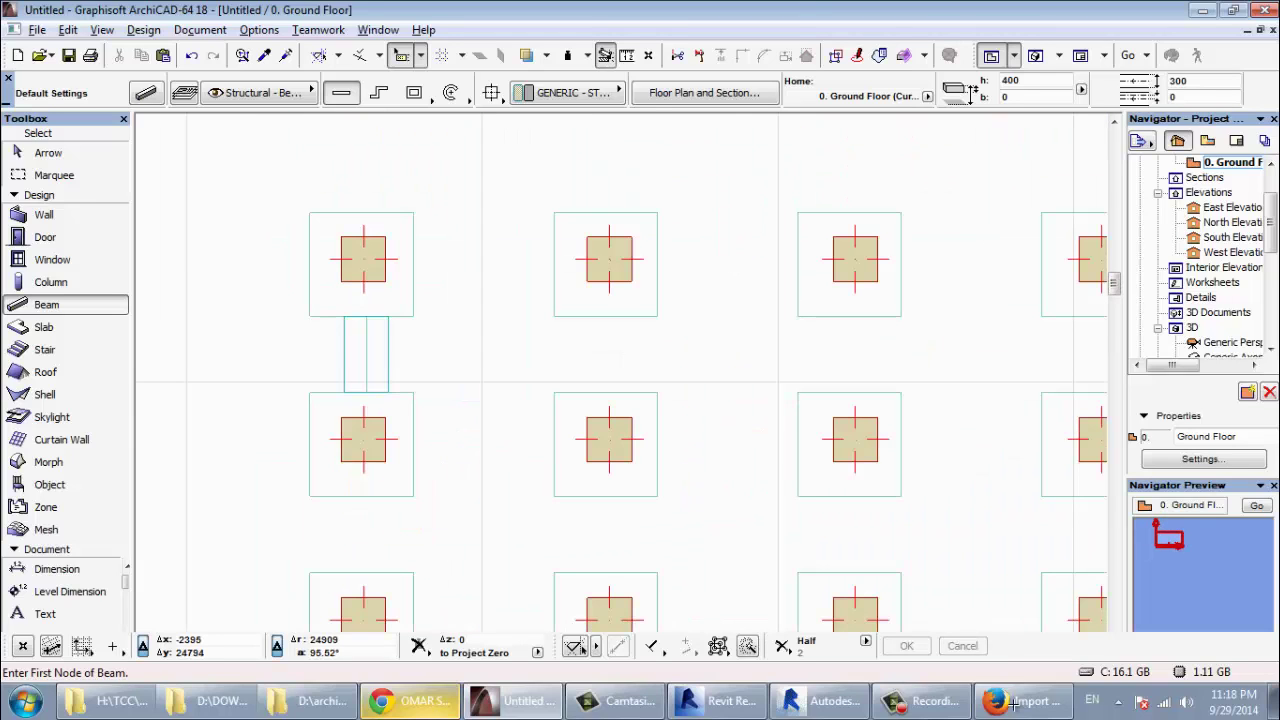
Draw a horizontal beam about 949 long between the facing edges of the first two footings in the top row, and leave the Beam tool
{"action": "left_click", "coordinate": [413, 260]}
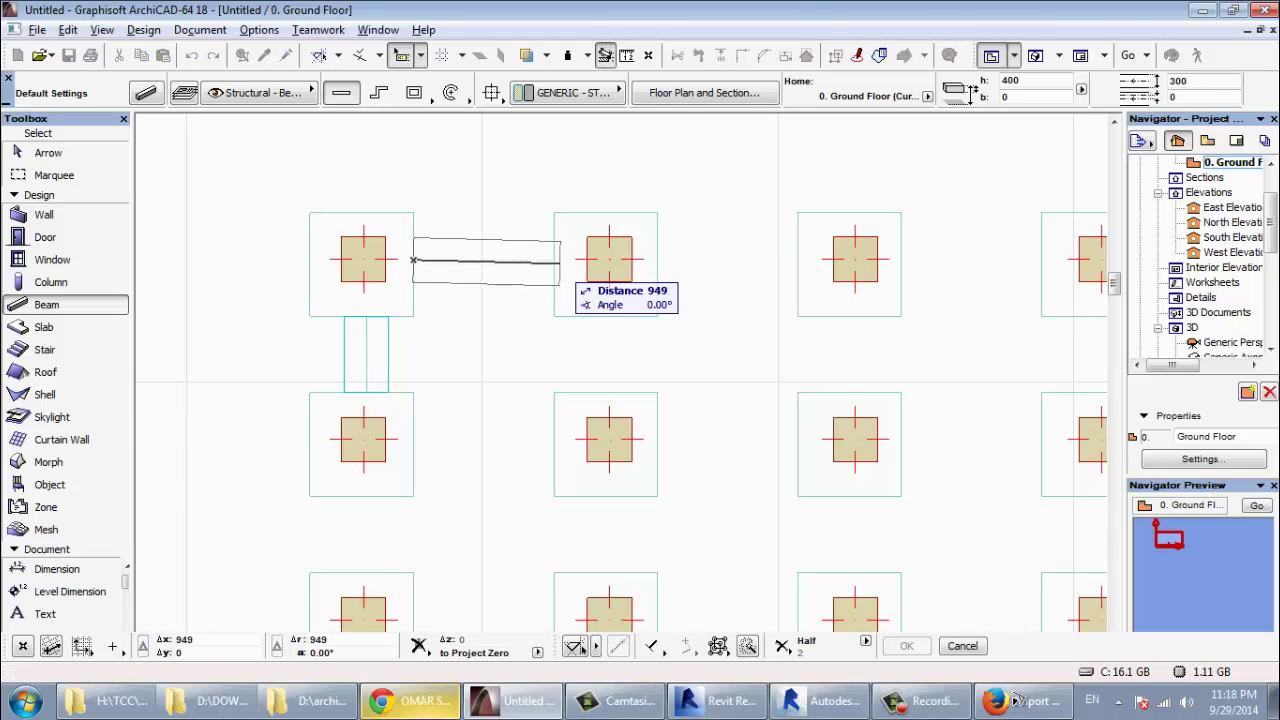
{"action": "left_click", "coordinate": [554, 260]}
{"action": "scroll", "coordinate": [436, 316], "scroll_direction": "down", "scroll_amount": 3}
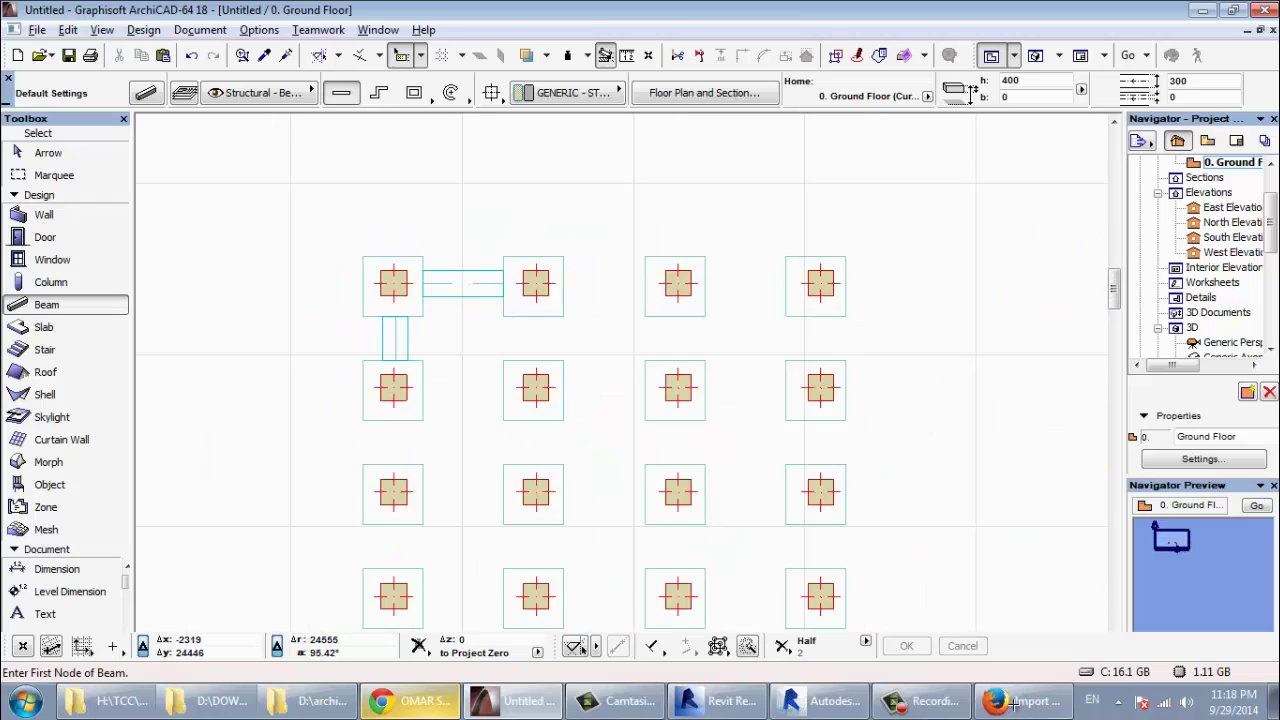
{"action": "key", "text": "Escape"}
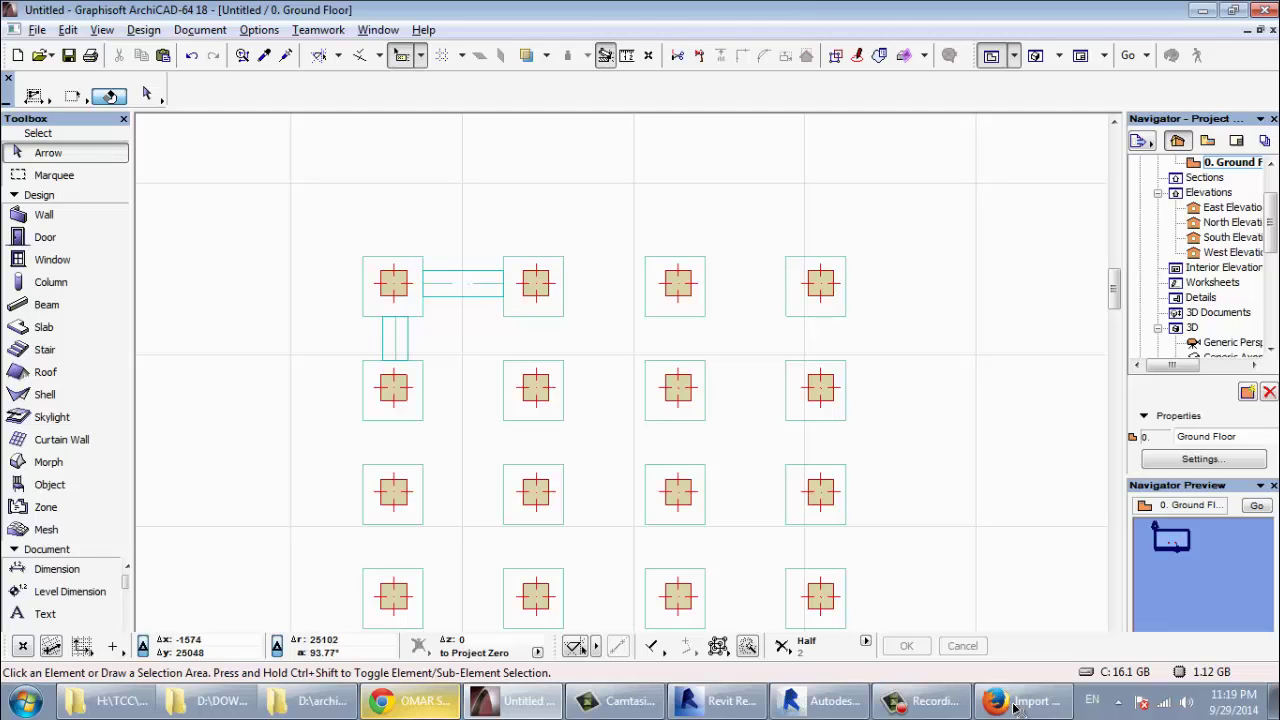
Check the whole footing grid in plan, and inspect the two beams at the corner footing in the 3D perspective from another angle
{"action": "middle_click_drag", "start_coordinate": [692, 620], "coordinate": [627, 460]}
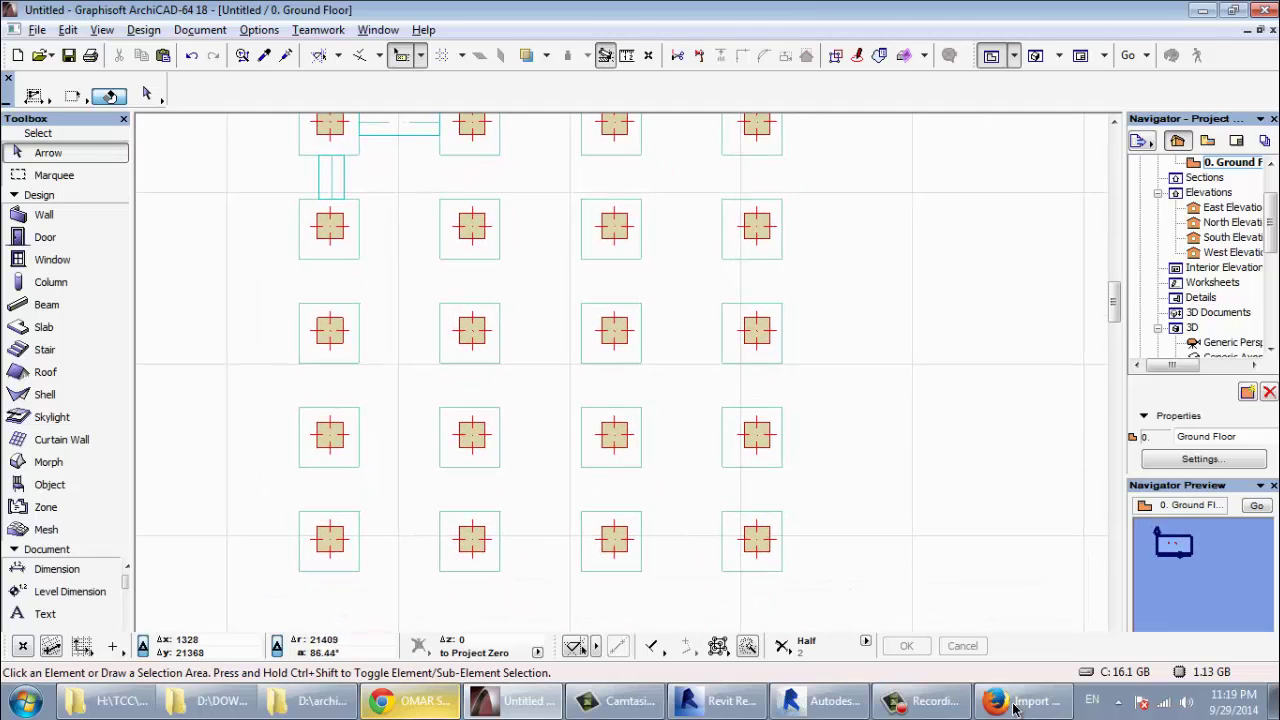
{"action": "scroll", "coordinate": [630, 475], "scroll_direction": "down", "scroll_amount": 2}
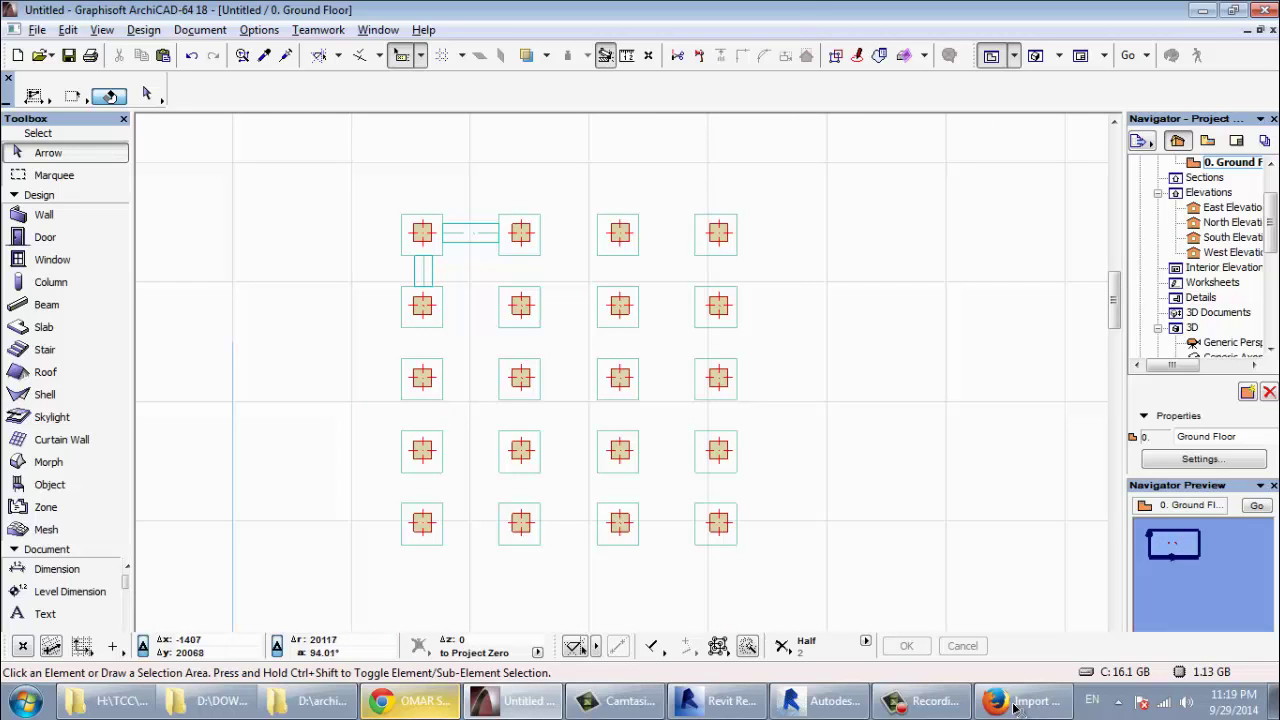
{"action": "mouse_move", "coordinate": [630, 470]}
{"action": "middle_mouse_down"}
{"action": "mouse_move", "coordinate": [548, 477]}
{"action": "mouse_move", "coordinate": [637, 464]}
{"action": "middle_mouse_up"}
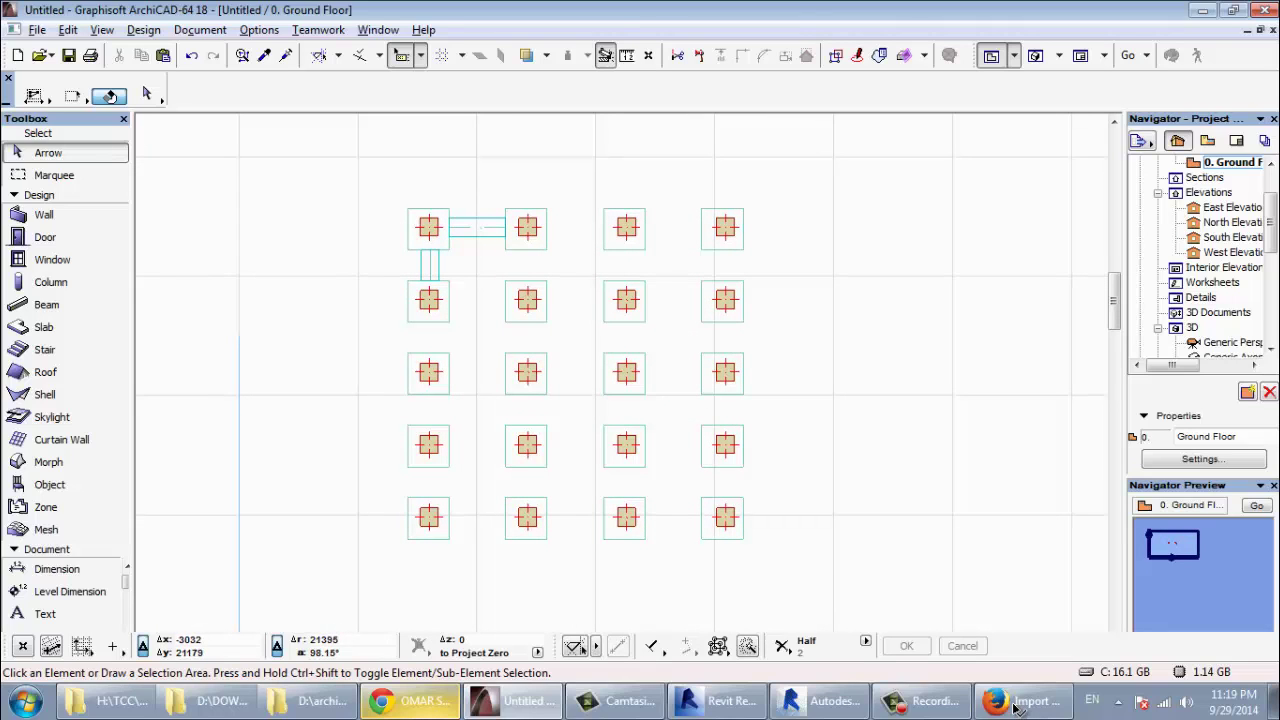
{"action": "key", "text": "F3"}
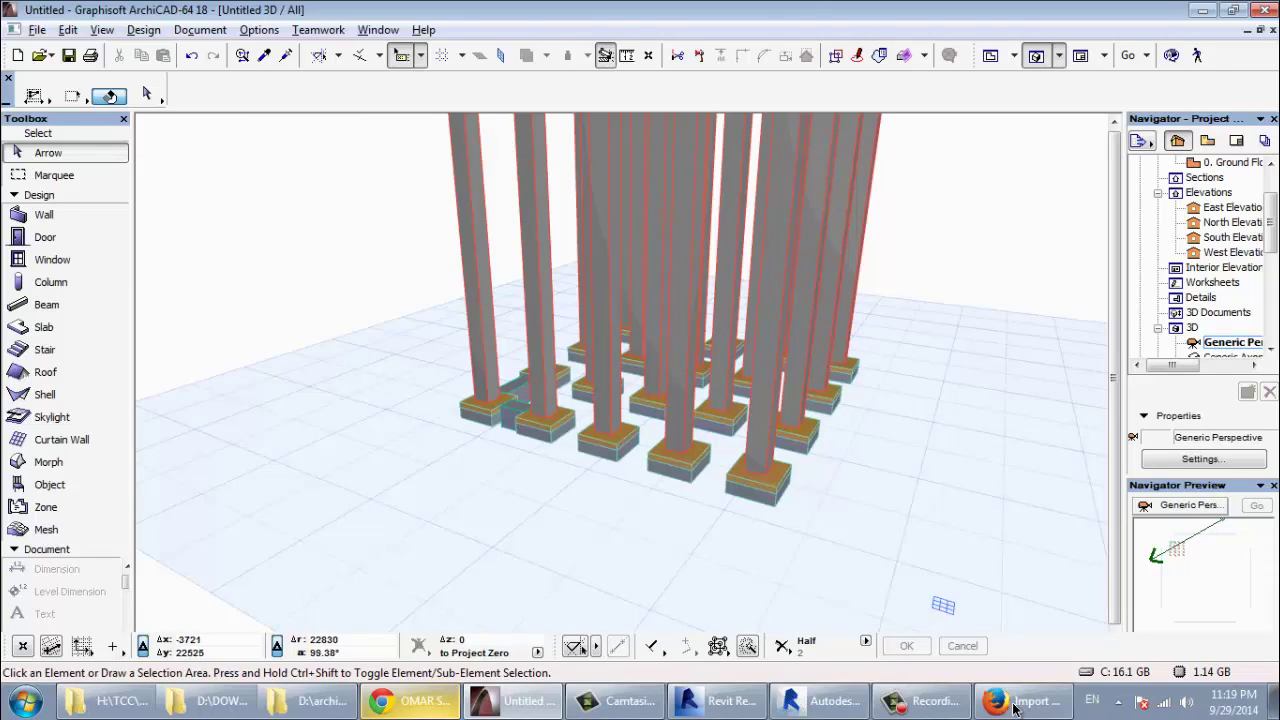
{"action": "middle_click_drag", "start_coordinate": [560, 380], "coordinate": [650, 400], "text": "shift"}
{"action": "key", "text": "ctrl+a"}
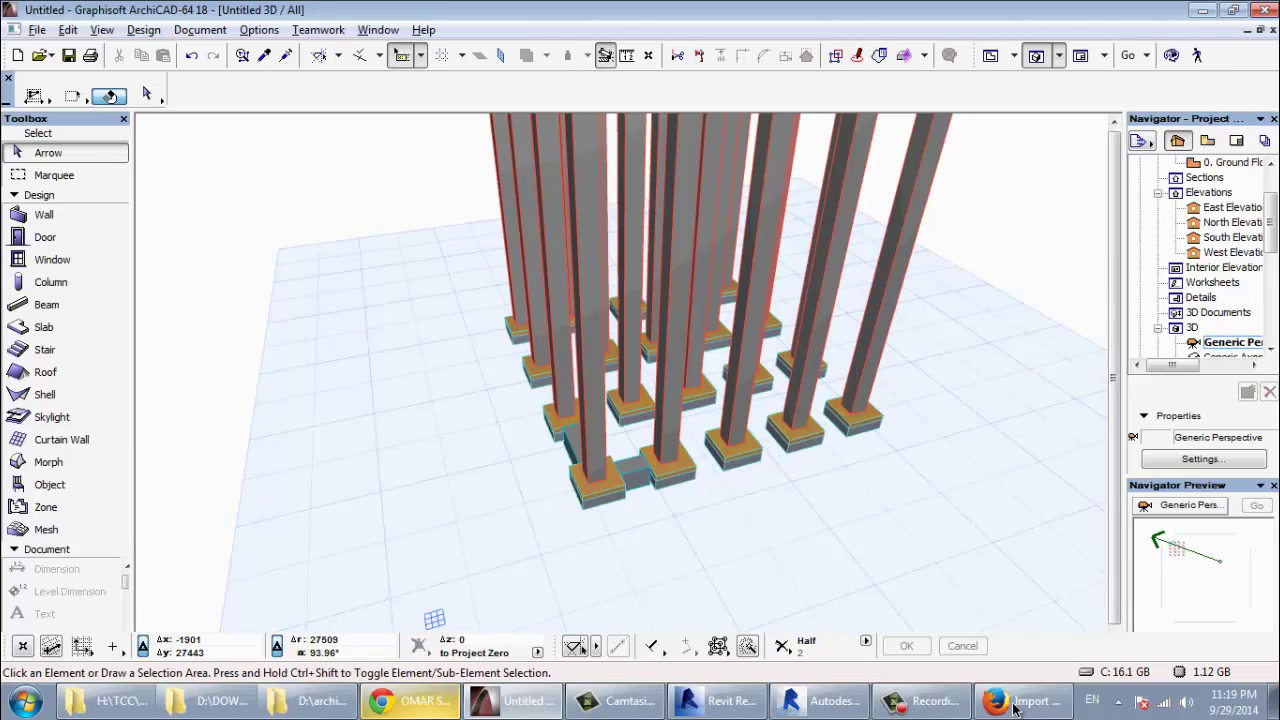